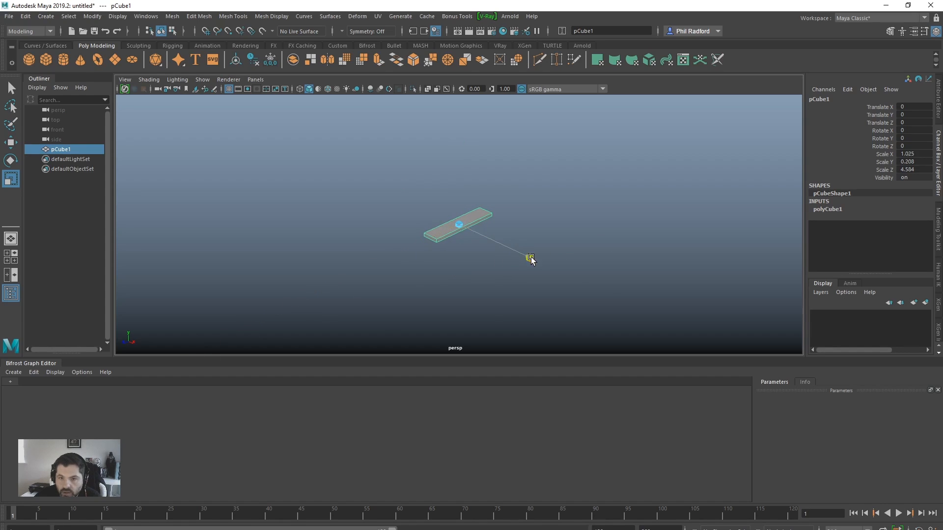
left_click_drag(527, 255, 736, 354)
left_click_drag(394, 257, 355, 273)
left_click_drag(527, 256, 591, 231)
left_click(829, 209)
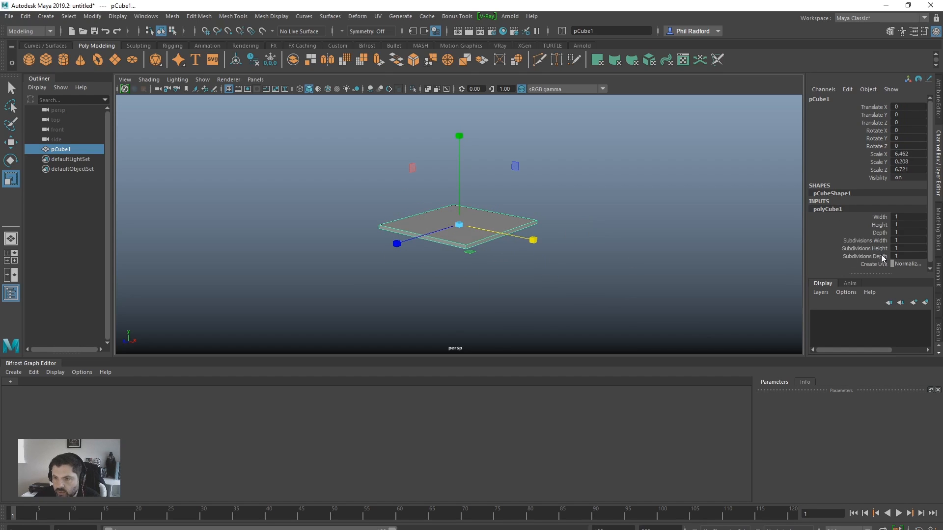
left_click(879, 241)
middle_click_drag(564, 238, 732, 251)
left_click(855, 256)
left_click_drag(560, 259, 553, 271, "alt")
right_click_drag(553, 271, 727, 265, "alt")
mouse_move(566, 284)
left_mouse_down("alt")
mouse_move(541, 292)
mouse_move(557, 273)
left_mouse_up("alt")
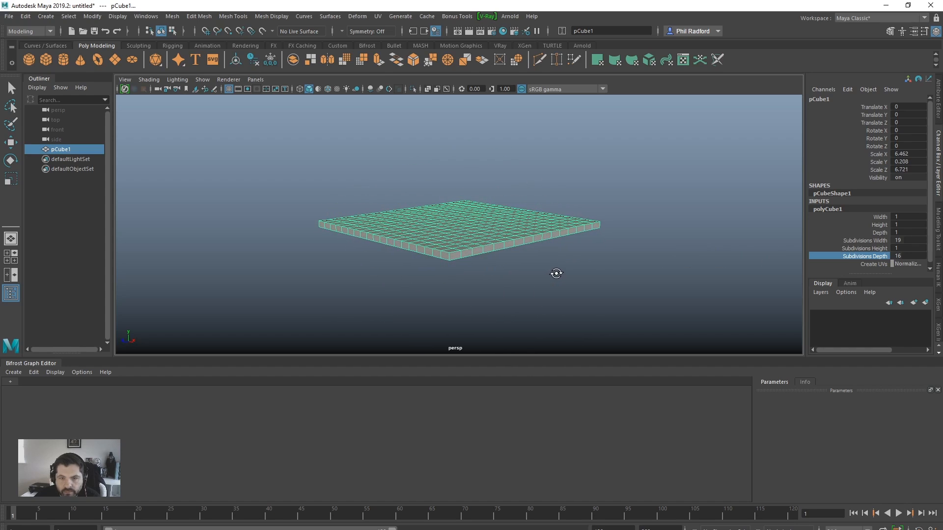
left_click(878, 225)
middle_click_drag(756, 238, 722, 248)
left_click_drag(603, 281, 585, 226, "alt")
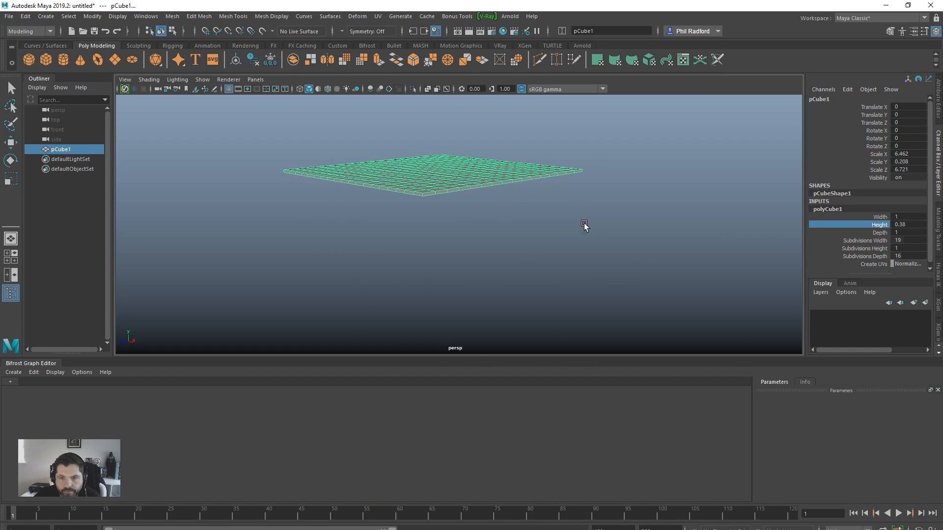
Step: Replace the cube with a polygon plane scaled to about 7.6 with 20 subdivisions in width and height
key("Delete")
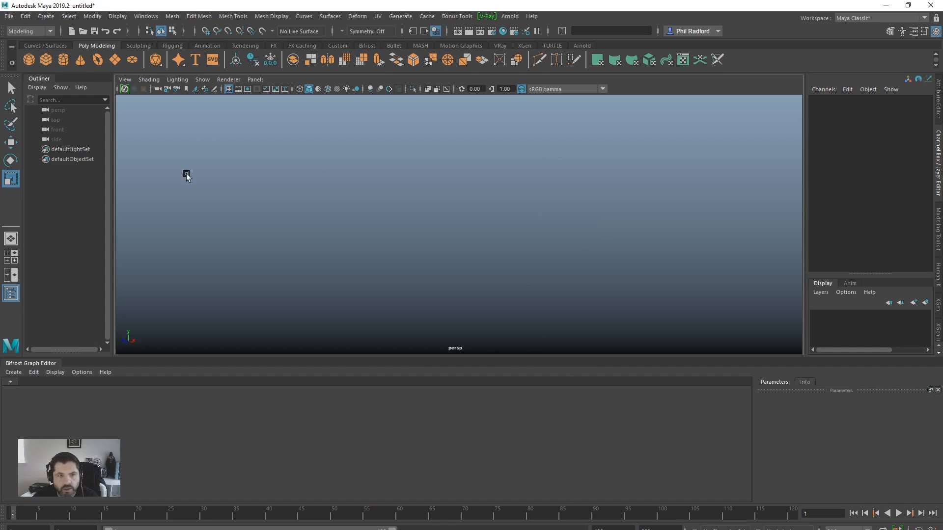
left_click(114, 60)
left_click_drag(434, 171, 454, 249)
left_click(820, 209)
left_click_drag(910, 230, 911, 240)
type("20")
key("Return")
scroll(534, 196, "down", 2)
left_click_drag(533, 195, 533, 189, "alt")
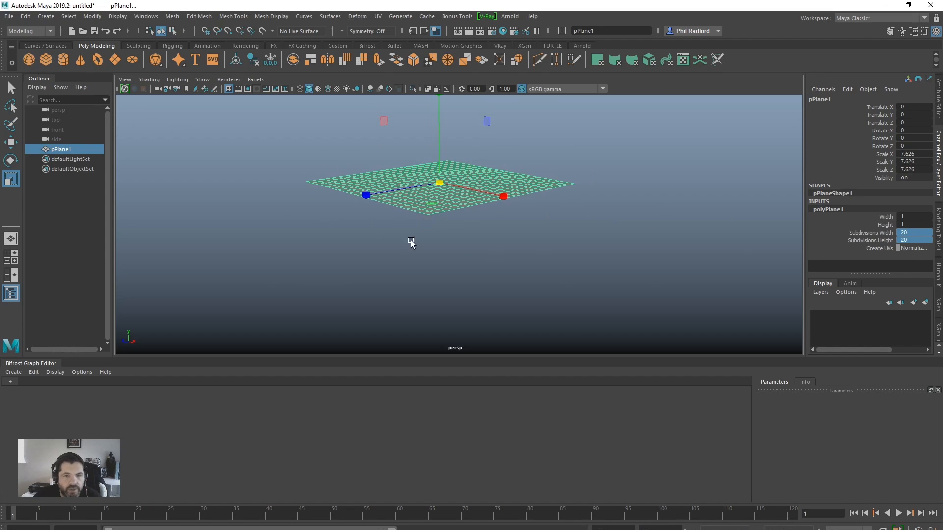
Step: Create a polygon sphere scaled to about 1.6 and lower it below the plane to about -2.76 in Y
left_click(29, 60)
left_click_drag(441, 244, 445, 226, "alt")
left_click_drag(440, 183, 465, 183)
key("w")
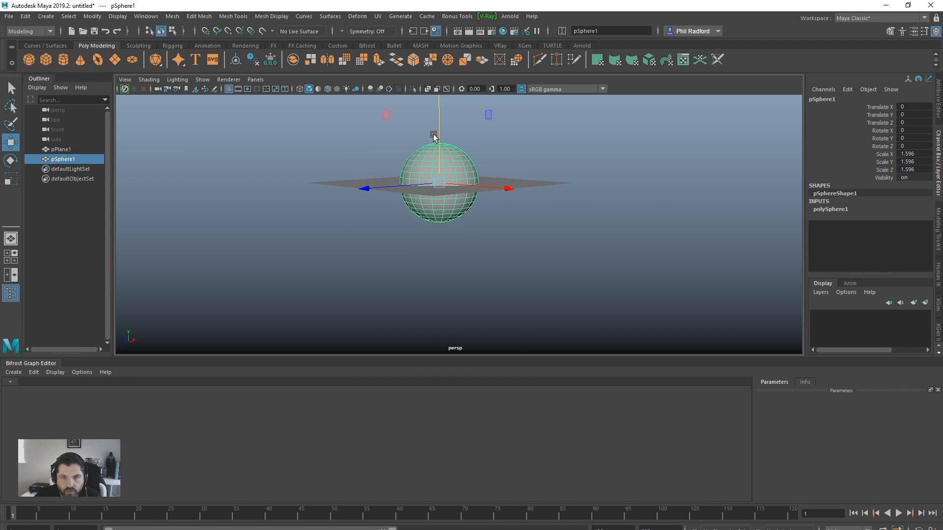
left_click_drag(438, 130, 517, 198)
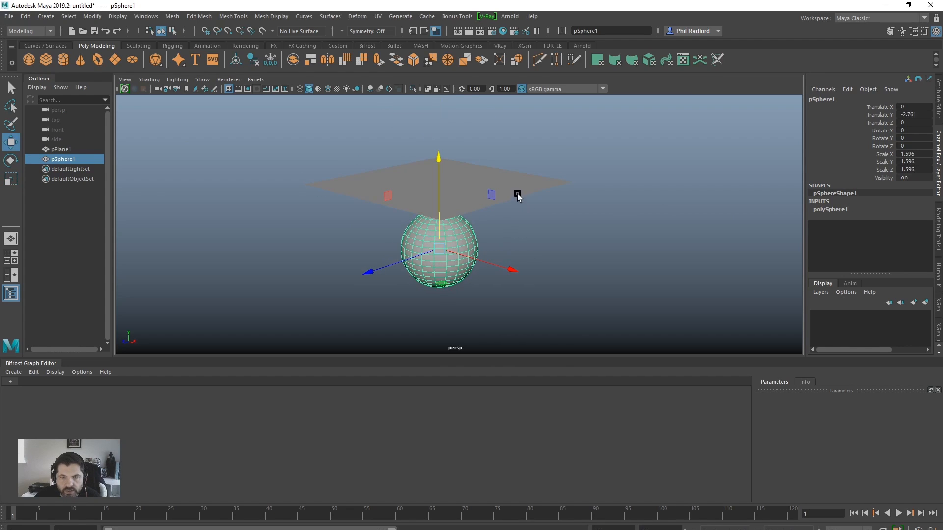
Step: Enlarge the plane above the sphere uniformly to a scale of about 11.3
left_click(517, 198)
key("r")
left_click_drag(440, 183, 413, 216)
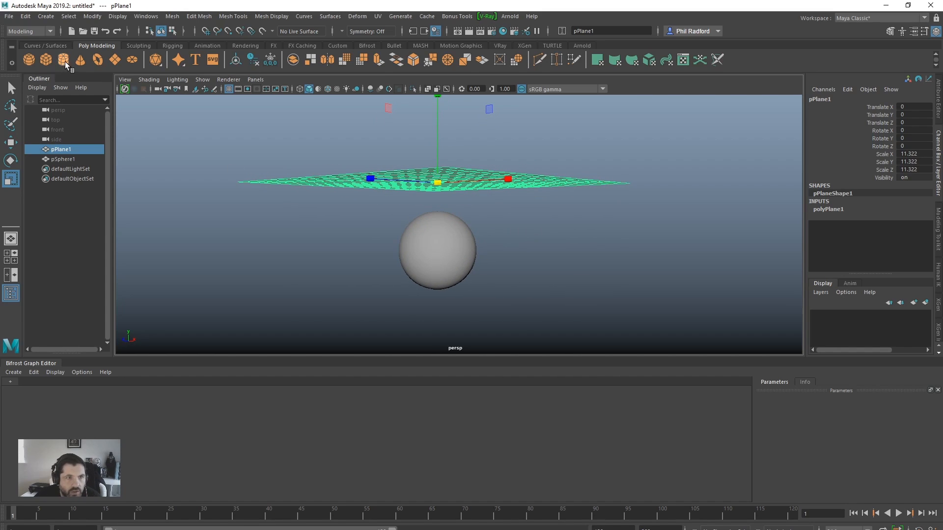
Step: Add a ground plane scaled to about 65.5 at about -7 in Y, and raise the cloth plane to Translate Y 1.89
left_click(115, 60)
left_click_drag(538, 268, 542, 291, "alt")
right_click_drag(542, 292, 444, 244, "alt")
left_click_drag(443, 195, 785, 209)
key("w")
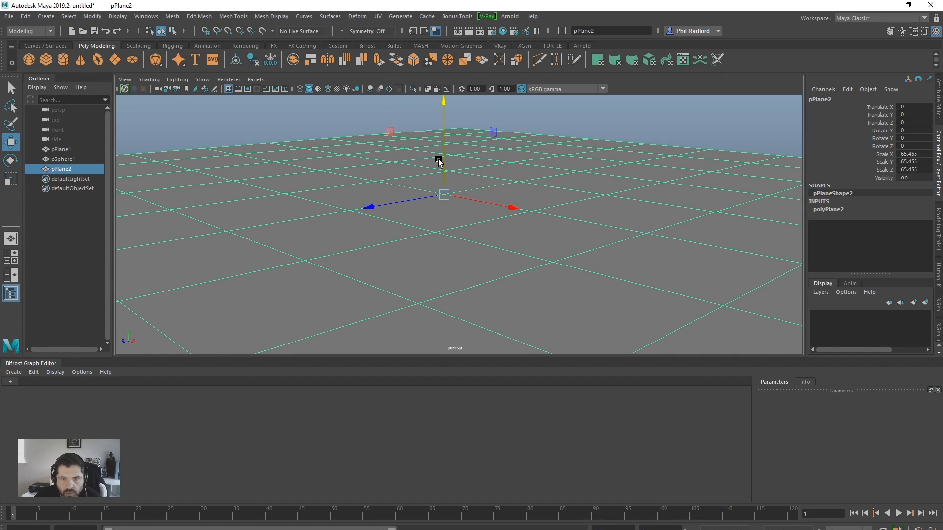
left_click_drag(443, 148, 552, 215)
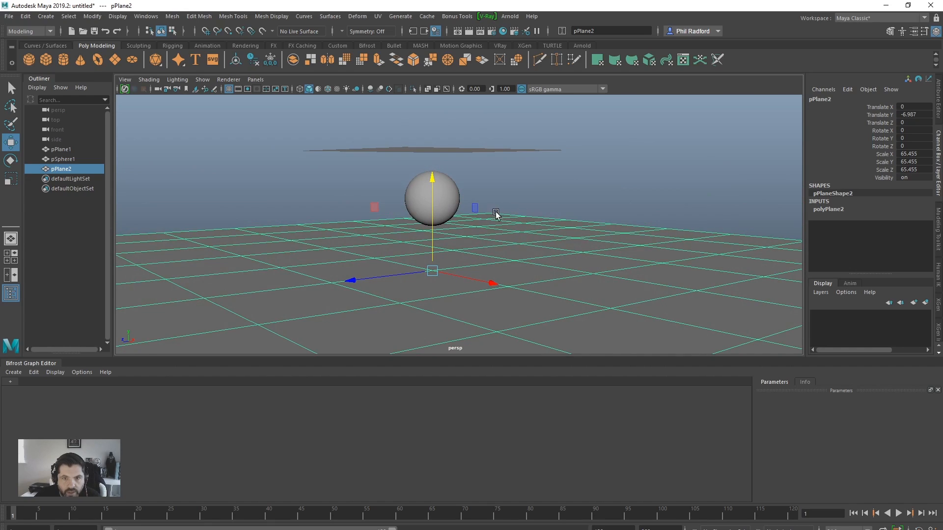
left_click(467, 149)
left_click_drag(434, 124, 438, 90)
Step: Create a new Bifrost graph and enlarge the graph editor's working area
left_click(14, 372)
left_click(25, 381)
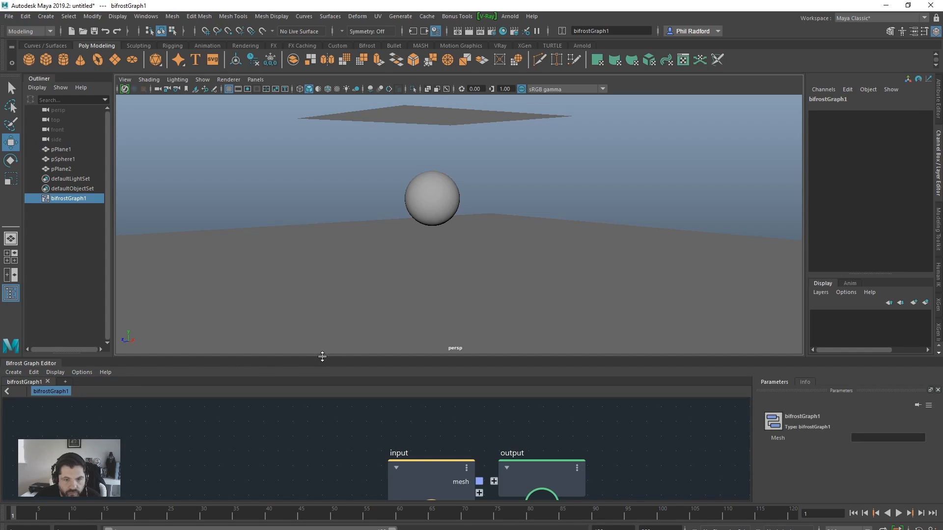
left_click_drag(322, 356, 323, 210)
Step: Bring pPlane1, pSphere1 and pPlane2 into the Bifrost graph as input nodes
left_click_drag(63, 148, 183, 288)
left_click_drag(72, 161, 183, 396)
left_click(62, 159)
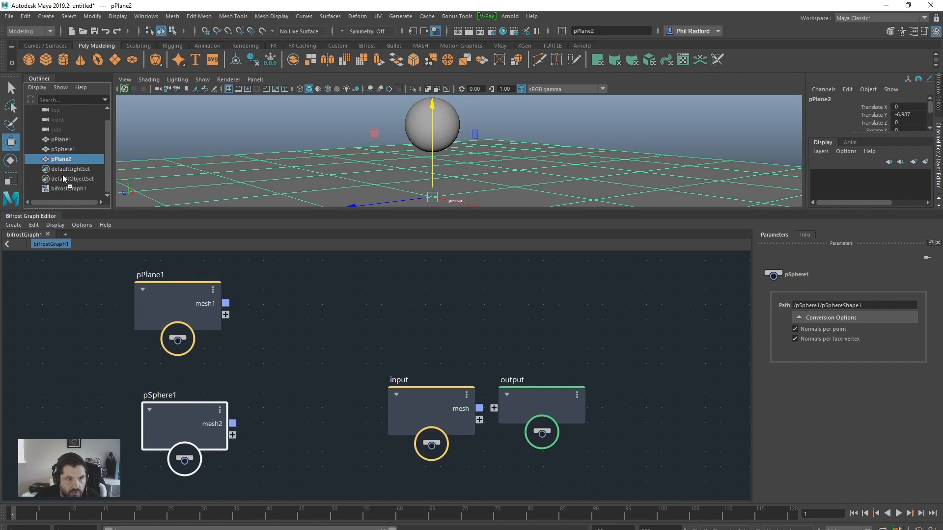
middle_click_drag(79, 490, 78, 491)
middle_click_drag(313, 440, 298, 391, "alt")
left_click_drag(69, 464, 149, 484)
Step: Delete the graph's default input node and rearrange the output, sphere and ground plane nodes with space between them
left_click_drag(403, 357, 392, 361)
key("Delete")
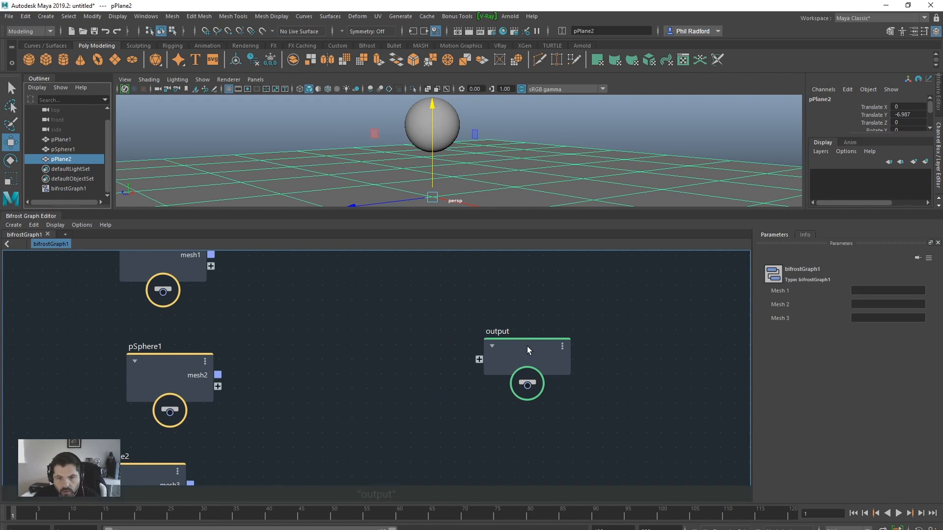
left_click_drag(529, 350, 664, 338)
middle_click_drag(287, 340, 289, 372, "alt")
scroll(288, 373, "down", 1)
left_click_drag(163, 391, 155, 375)
middle_click_drag(200, 435, 196, 397, "alt")
left_click_drag(148, 452, 160, 428)
middle_click_drag(367, 323, 364, 387, "alt")
Step: Add a make_mpm_cloth node and connect pPlane1's mesh to its geometry input
key("Tab")
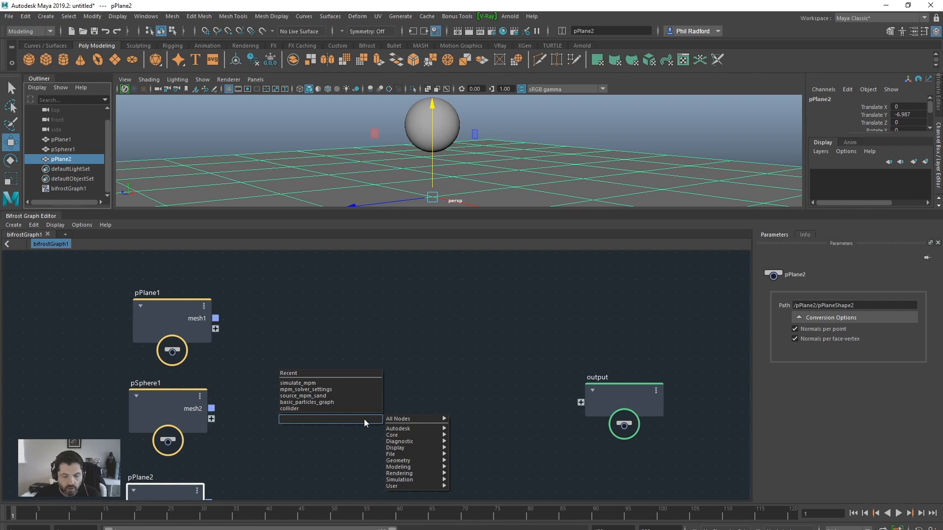
type("cloth")
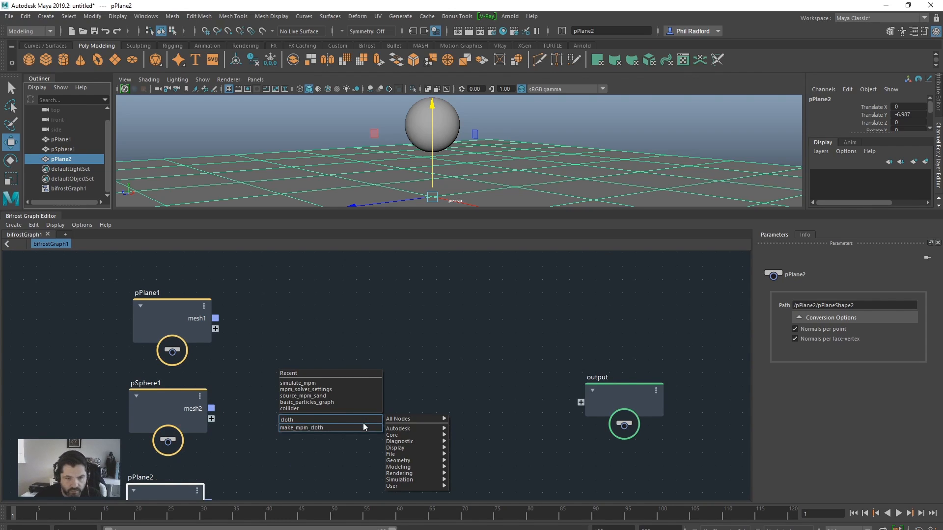
left_click(358, 425)
left_click_drag(364, 421, 337, 401)
left_click_drag(352, 432, 347, 297)
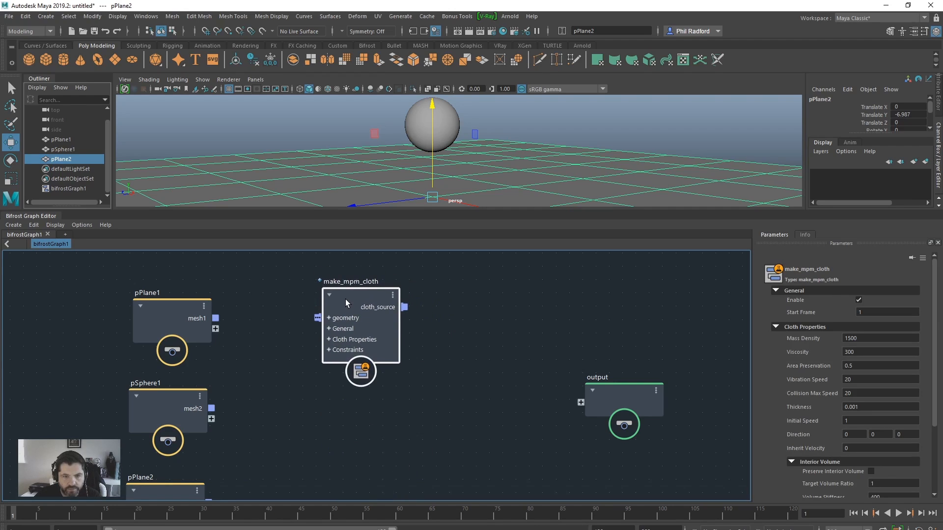
left_click_drag(308, 323, 318, 317)
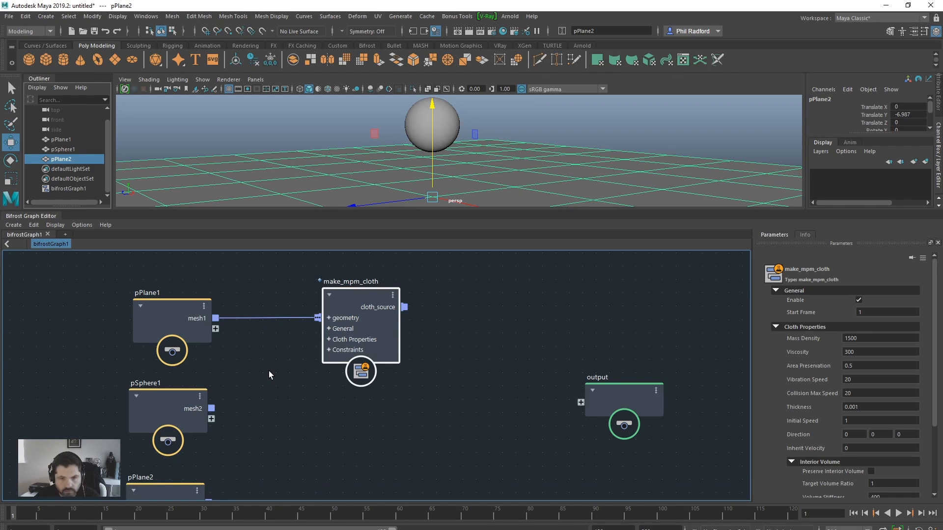
left_click_drag(347, 293, 353, 290)
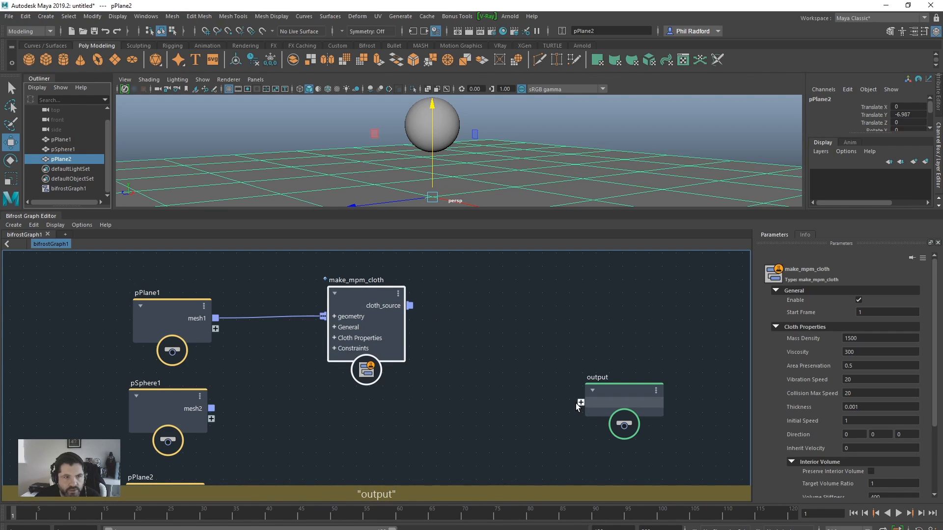
Step: Put pPlane1 on a new display layer, hide that layer, and move the make_mpm_cloth node slightly up
left_click(65, 139)
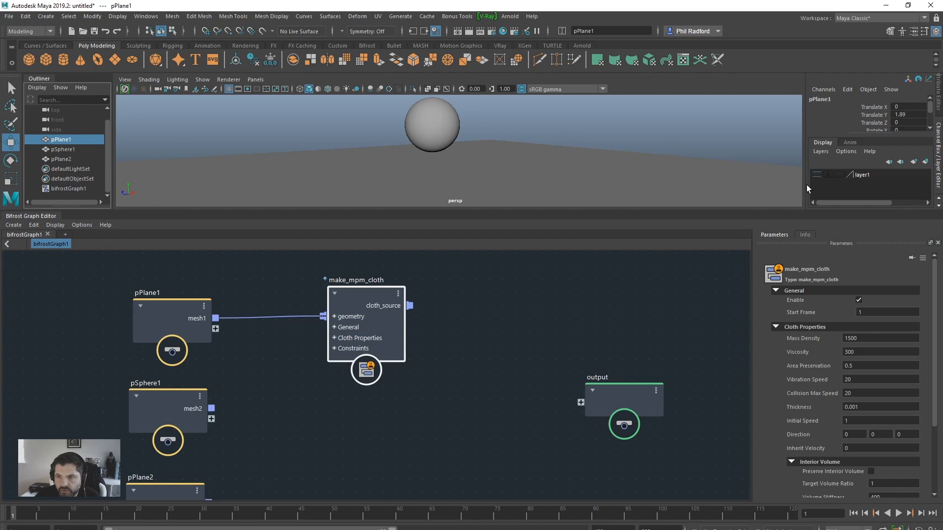
mouse_move(355, 295)
left_mouse_down()
mouse_move(373, 290)
mouse_move(358, 283)
left_mouse_up()
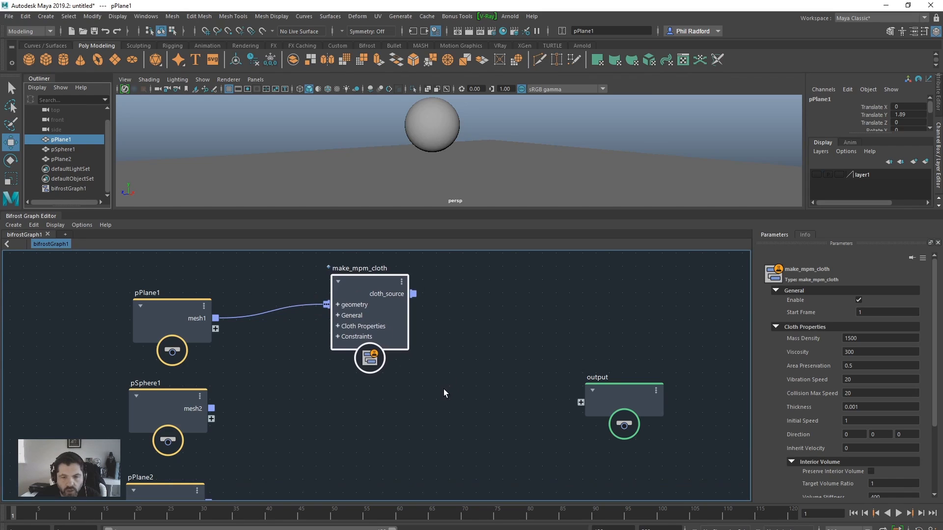
scroll(332, 390, "down", 2)
middle_click_drag(421, 379, 281, 391, "alt")
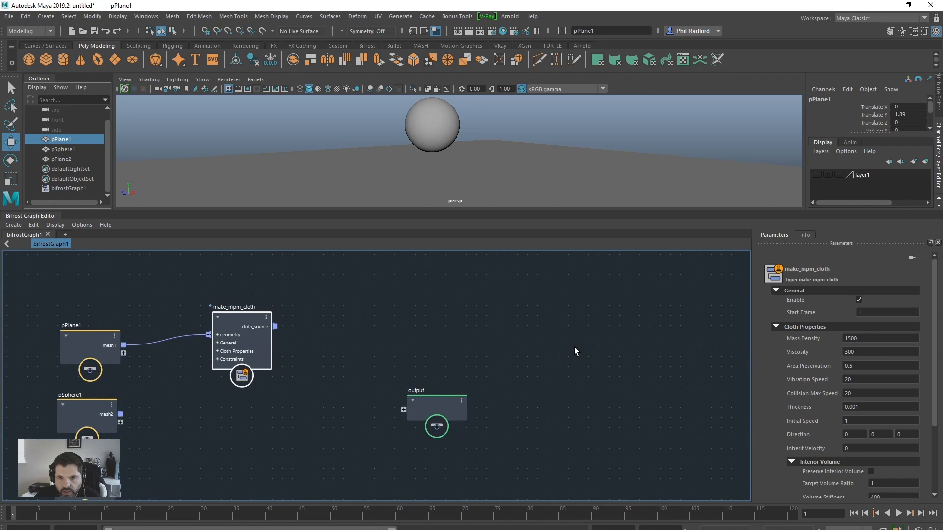
key("Tab")
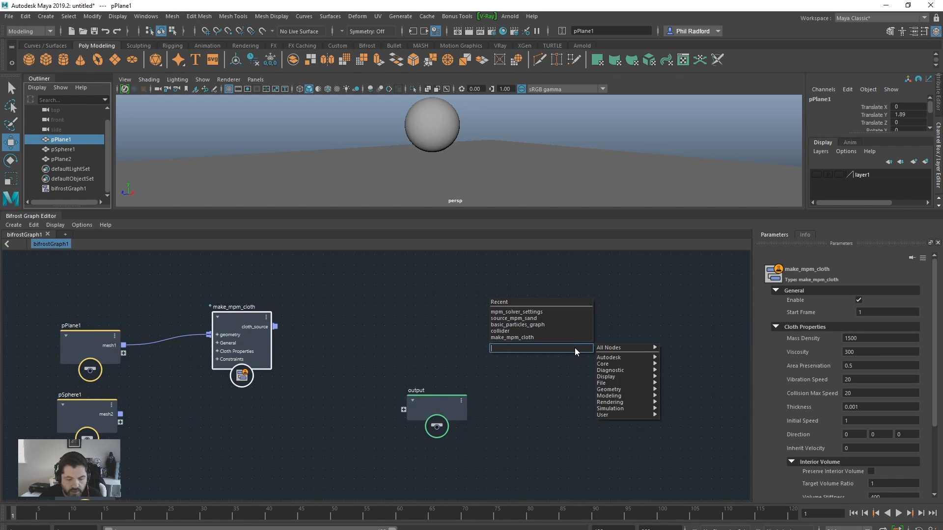
type("part")
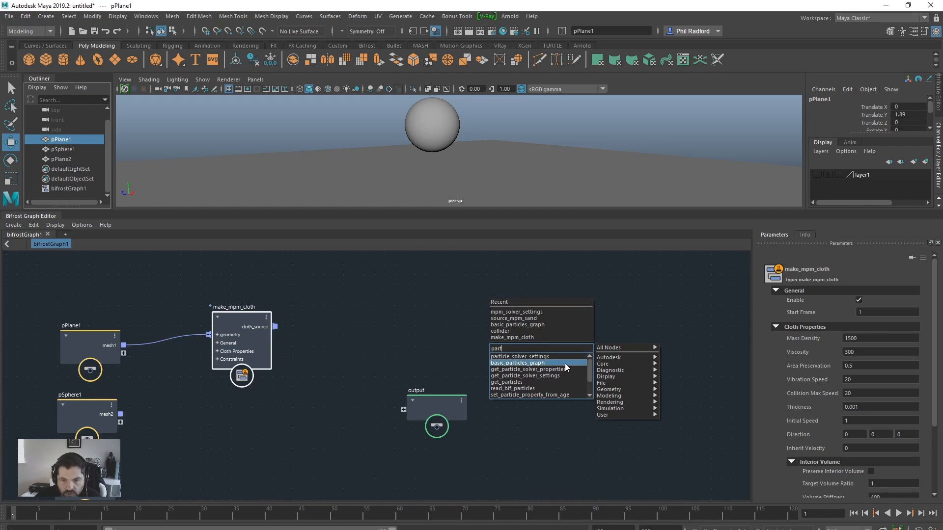
left_click(565, 363)
right_click(599, 342)
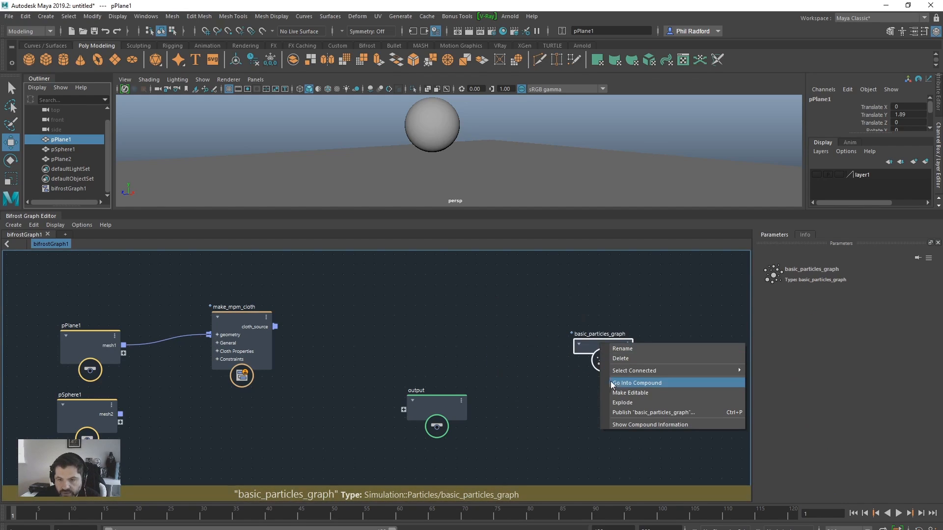
left_click(616, 402)
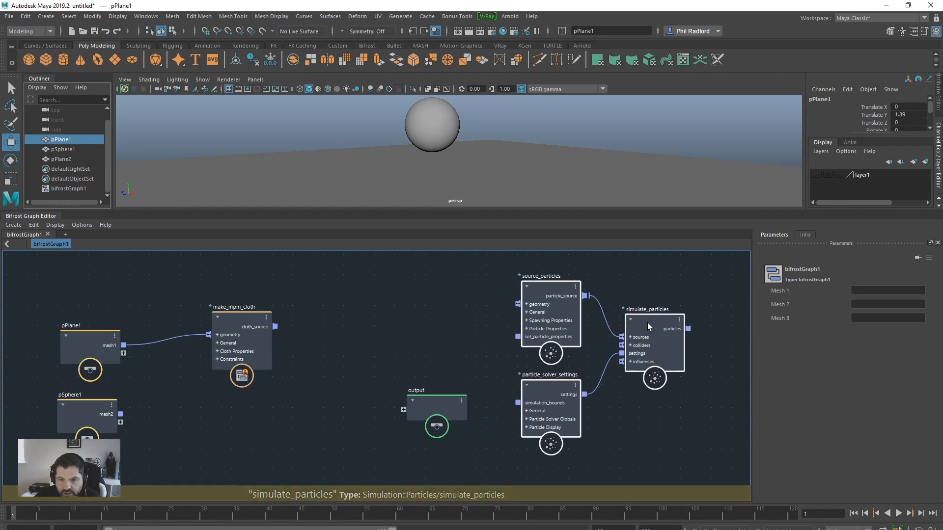
left_click(538, 404)
mouse_move(538, 407)
left_mouse_down()
mouse_move(545, 396)
mouse_move(544, 415)
left_mouse_up()
left_click_drag(637, 316, 622, 344)
left_click_drag(537, 278, 511, 278)
left_click_drag(237, 317, 241, 297)
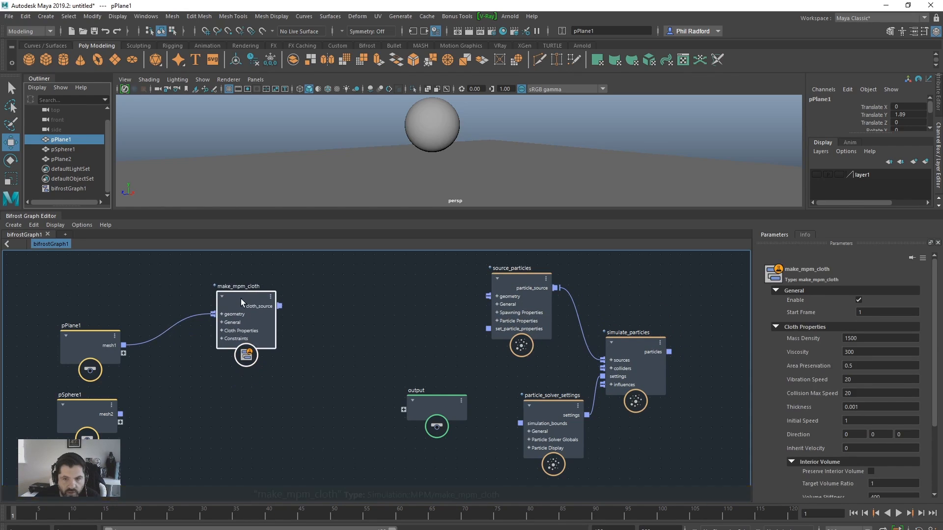
left_click_drag(638, 342, 644, 337)
left_click_drag(555, 403, 553, 404)
left_click_drag(680, 466, 495, 305)
key("Delete")
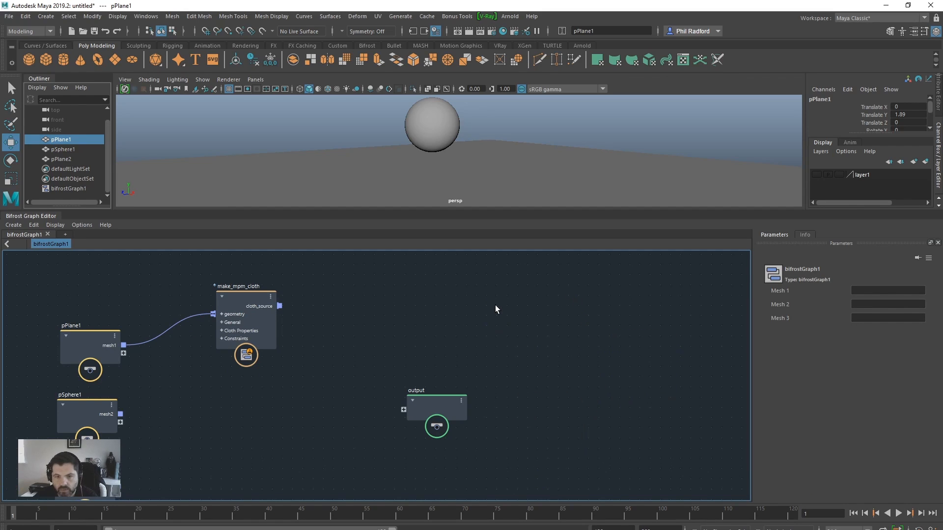
Step: Move the output node further from the cloth node and add an mpm_solver_settings node between them
left_click_drag(423, 399, 598, 370)
middle_click_drag(413, 376, 435, 376, "alt")
scroll(448, 394, "up", 4)
scroll(434, 376, "down", 3)
key("Tab")
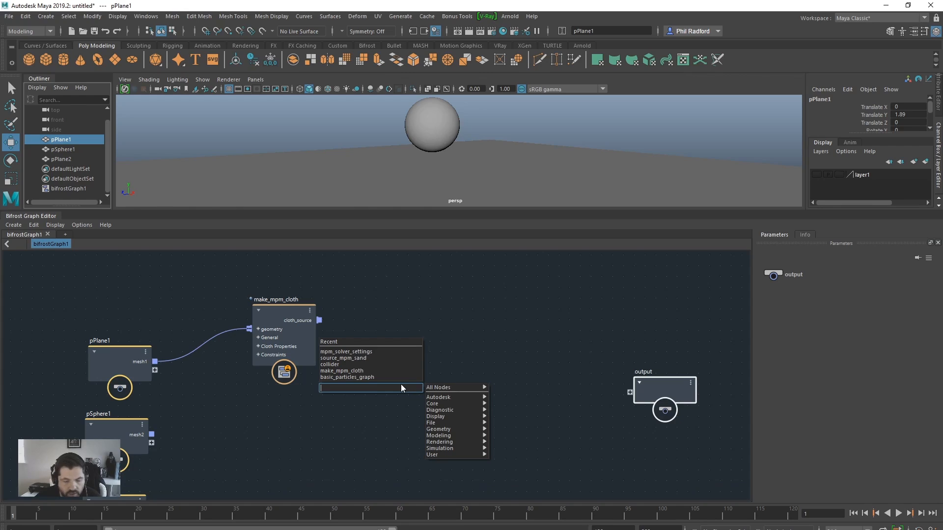
type("mpm")
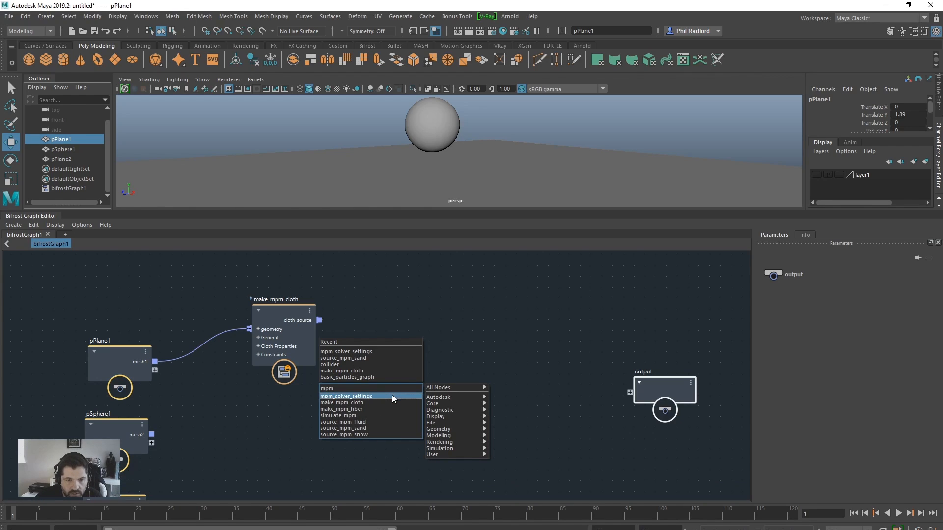
left_click(392, 395)
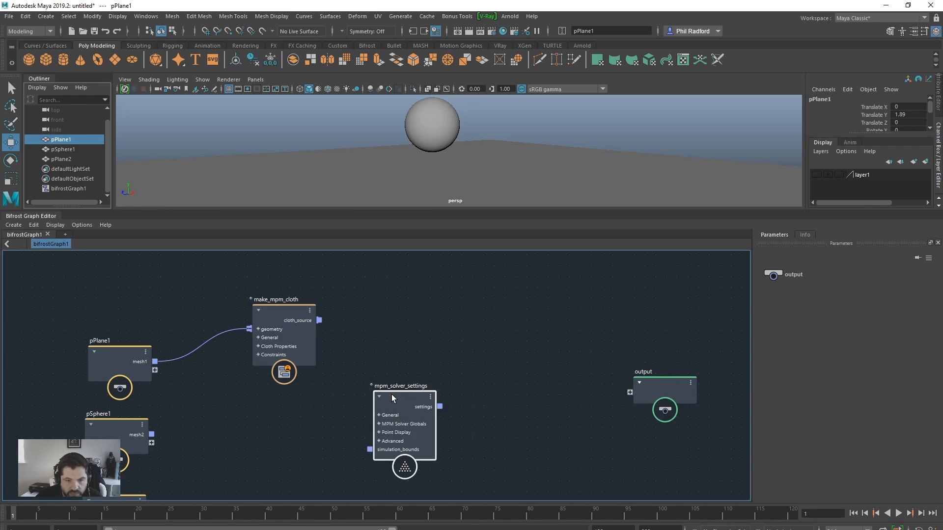
left_click_drag(402, 391, 462, 391)
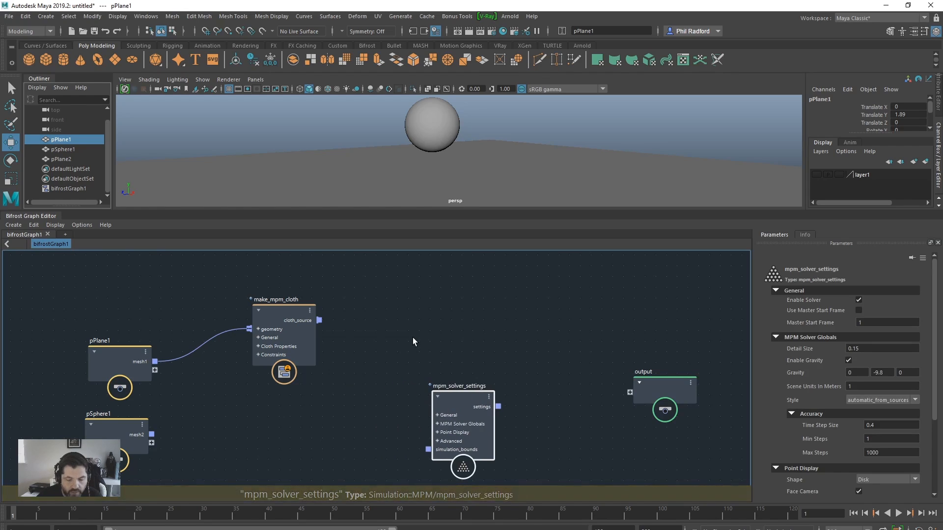
Step: Add a simulate_mpm node and place it above the mpm_solver_settings node
key("Tab")
type("sim")
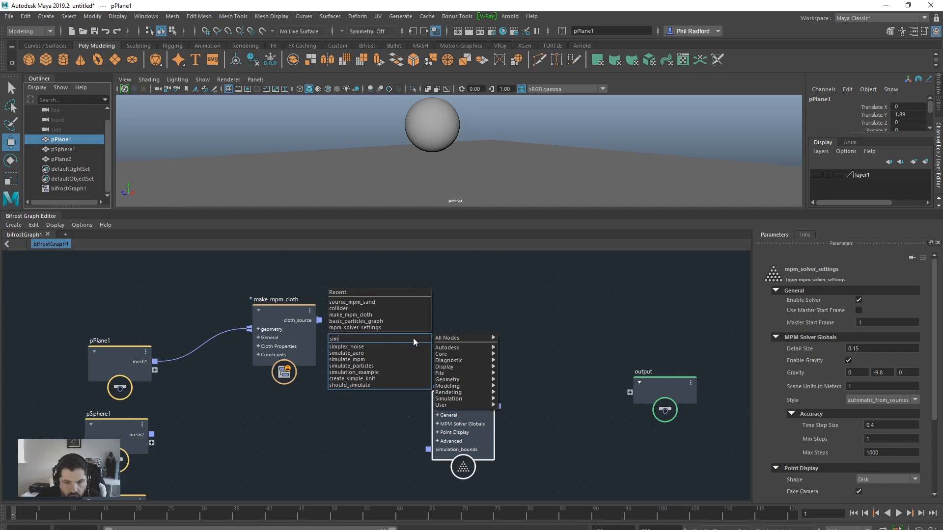
left_click(385, 362)
left_click_drag(414, 346, 419, 268)
Step: Connect cloth_source to simulate_mpm's sources and the solver settings to its settings input, then tidy both nodes' positions
left_click_drag(320, 319, 390, 314)
left_click_drag(461, 396, 388, 337)
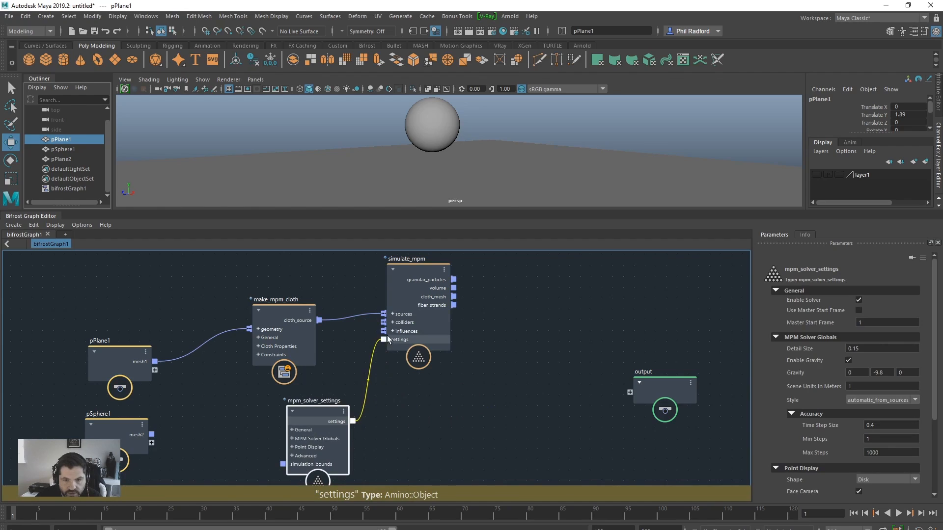
left_click_drag(322, 412, 352, 412)
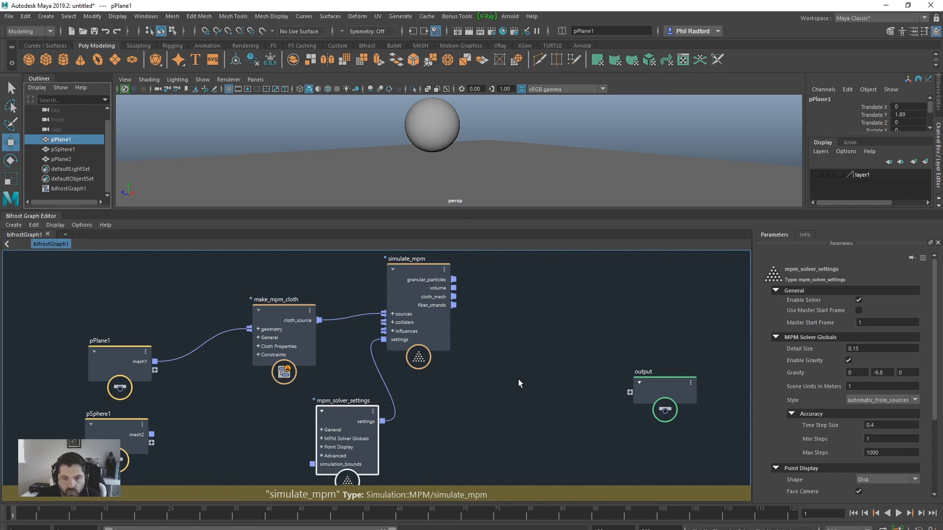
scroll(518, 379, "down", 2)
left_click_drag(404, 278, 434, 309)
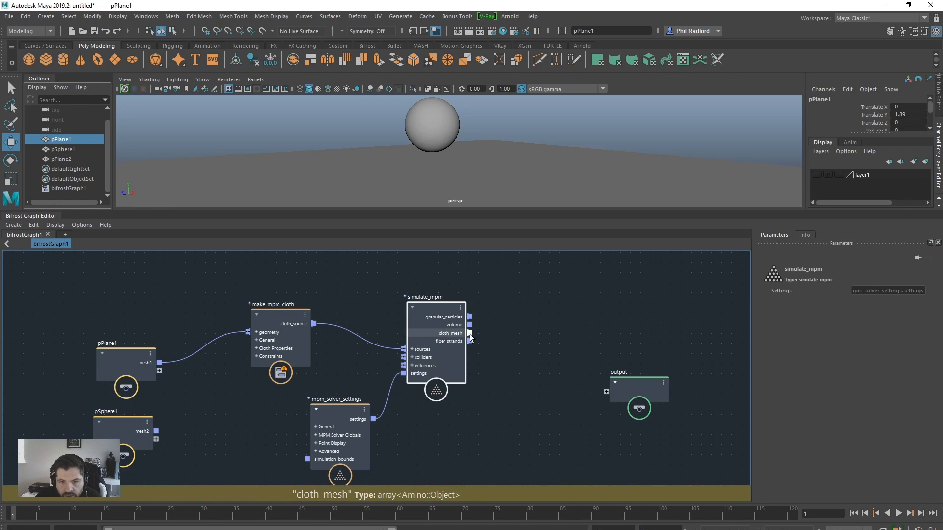
Step: Connect simulate_mpm's cloth_mesh to the output node and turn on ambient occlusion in the enlarged viewport
left_click_drag(470, 334, 602, 400)
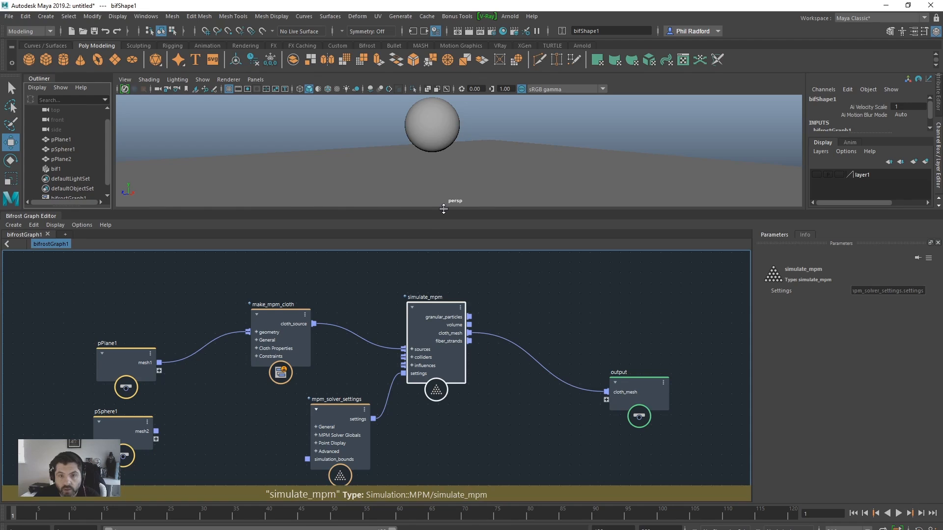
left_click_drag(443, 209, 453, 332)
left_click_drag(535, 222, 490, 201, "alt")
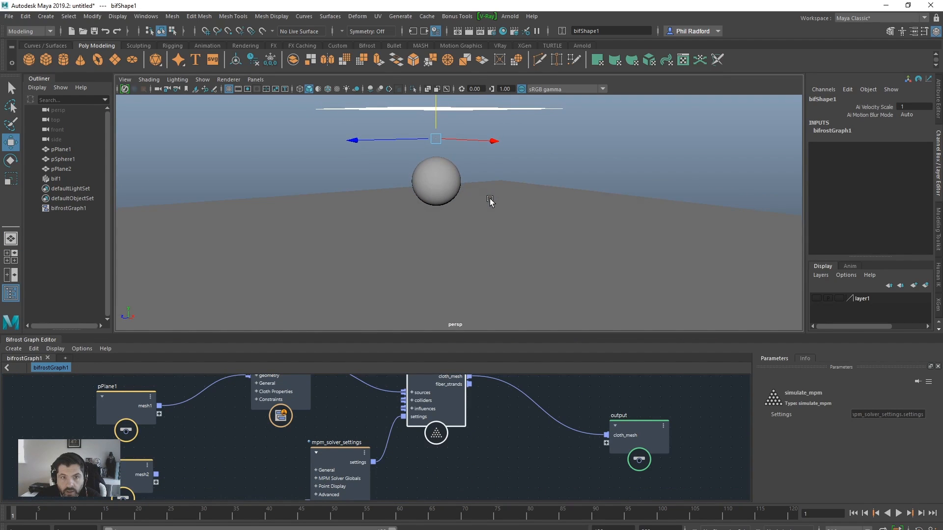
left_click(370, 89)
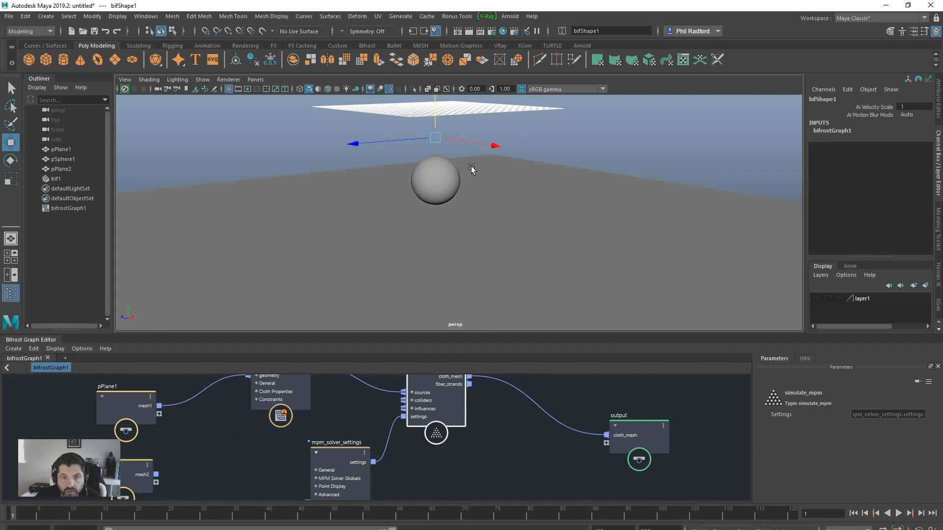
Step: Deselect the cloth, play the simulation to watch it fall, and return to the first frame
left_click(644, 137)
right_click_drag(577, 167, 535, 162, "alt")
middle_click_drag(535, 161, 523, 153, "alt")
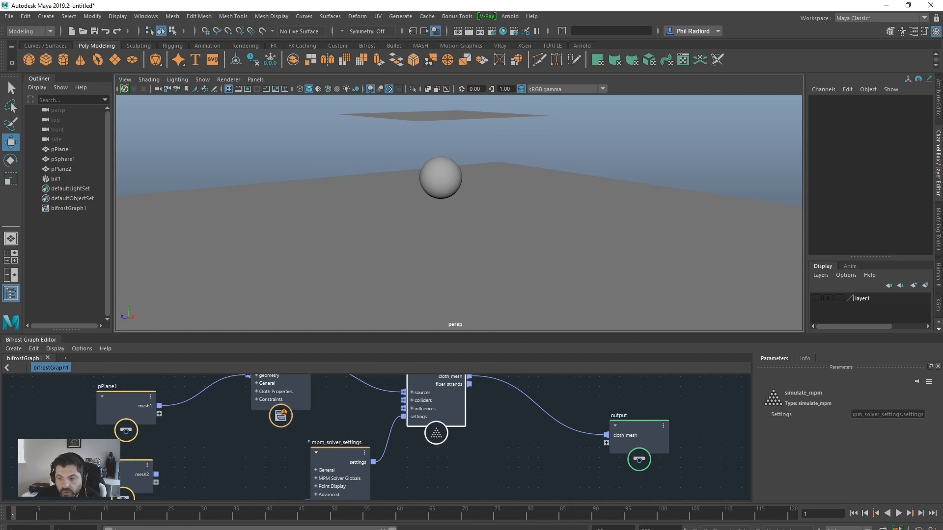
left_click(897, 512)
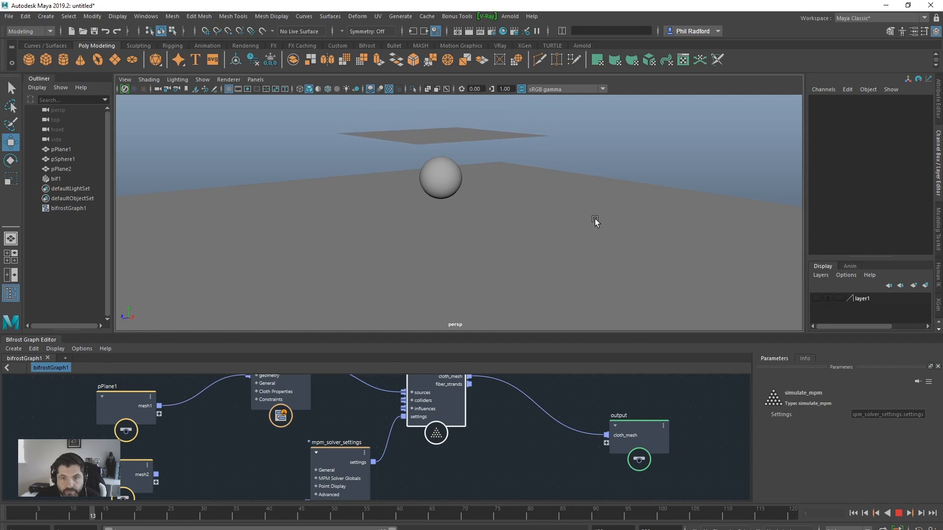
left_click(899, 513)
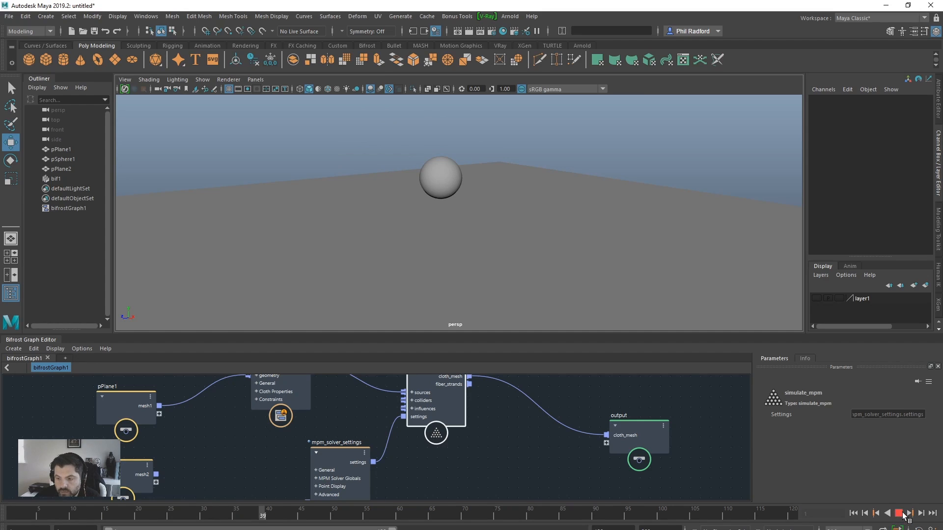
left_click(852, 513)
Step: Add a collider node beside pPlane2 in the graph and duplicate it
left_click_drag(464, 334, 482, 122)
middle_click_drag(527, 438, 564, 386, "alt")
right_click_drag(564, 386, 481, 431, "alt")
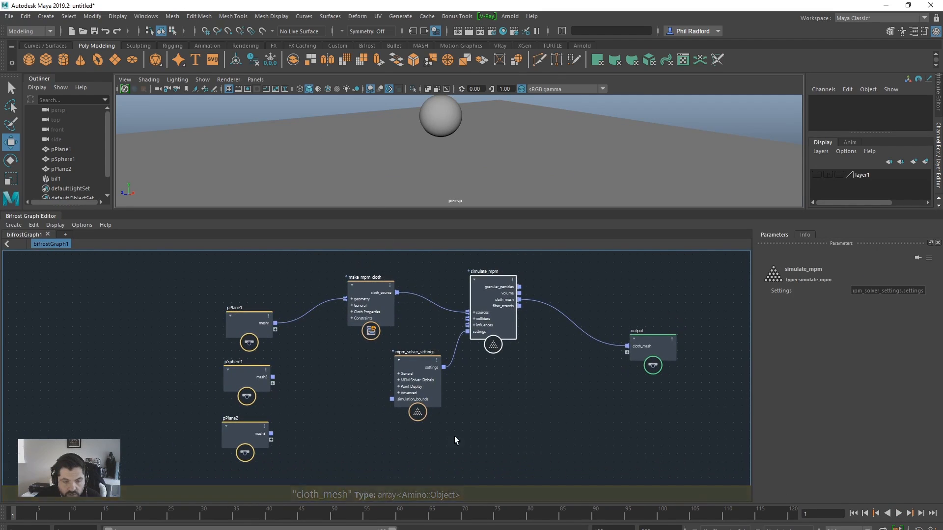
key("Tab")
type("col")
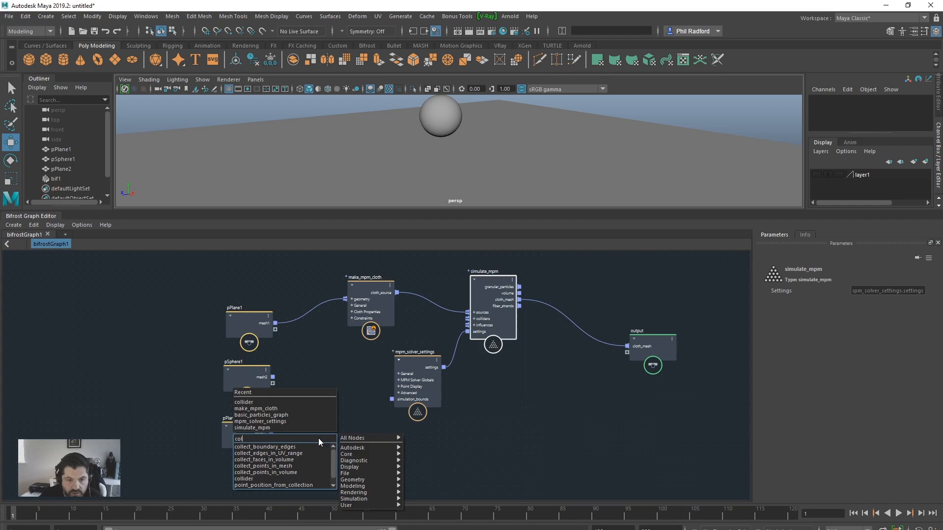
left_click(261, 477)
left_click_drag(318, 447, 331, 447)
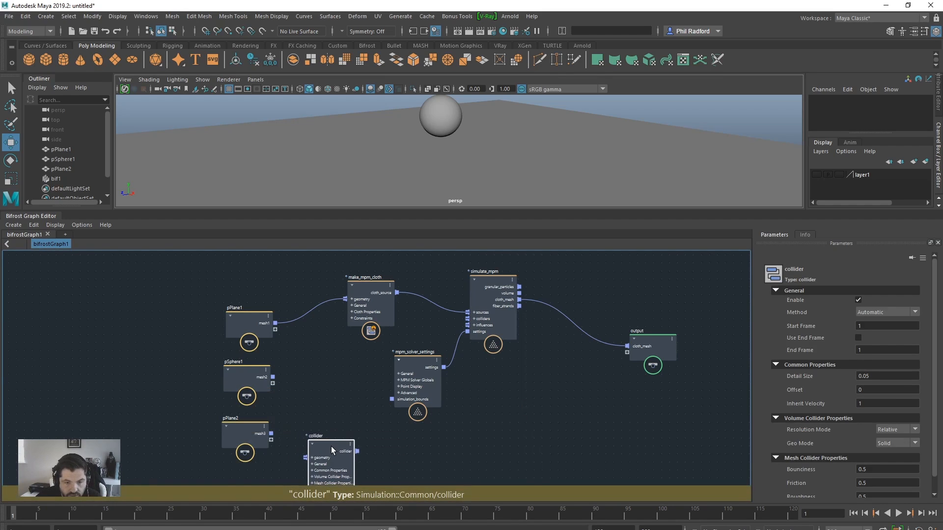
key("ctrl+d")
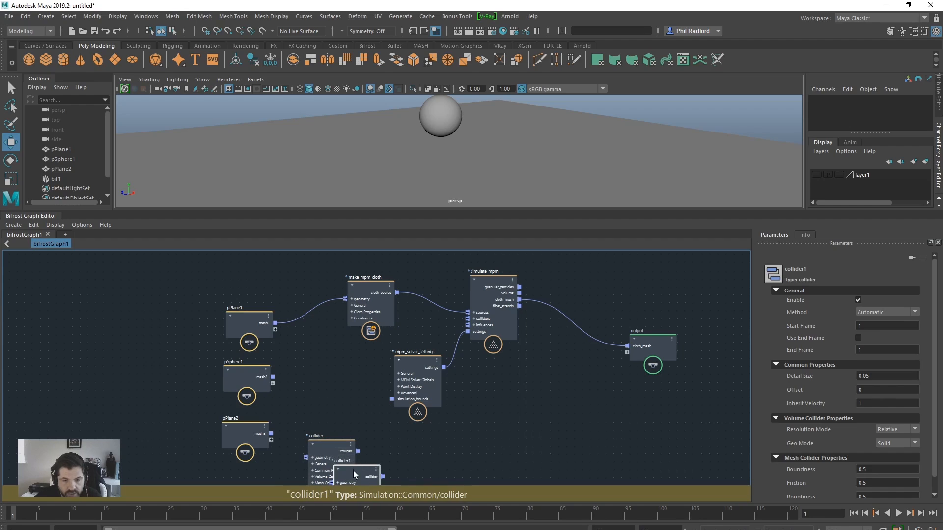
Step: Connect pSphere1 and pPlane2 through separate collider nodes to simulate_mpm's colliders input, and move mpm_solver_settings clear of the wires
left_click_drag(334, 444, 480, 319)
left_click_drag(402, 467, 368, 449)
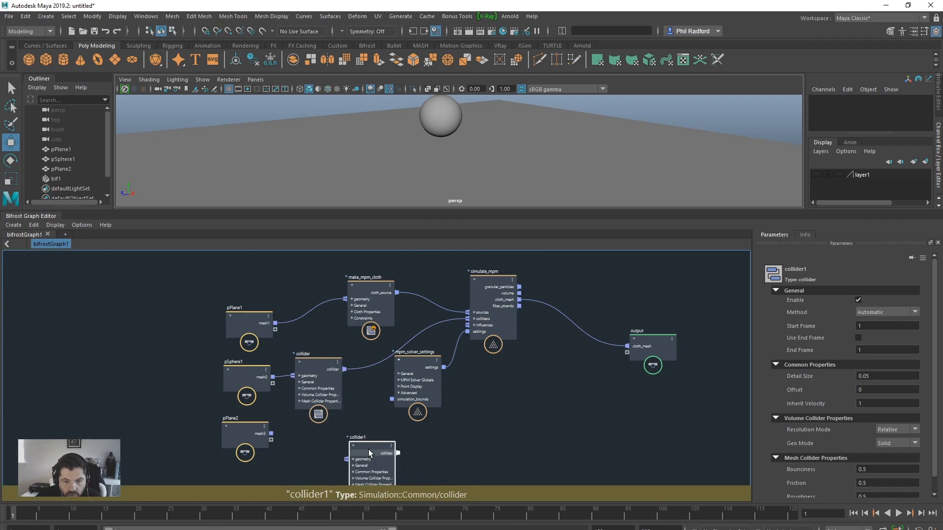
left_click_drag(271, 433, 467, 318)
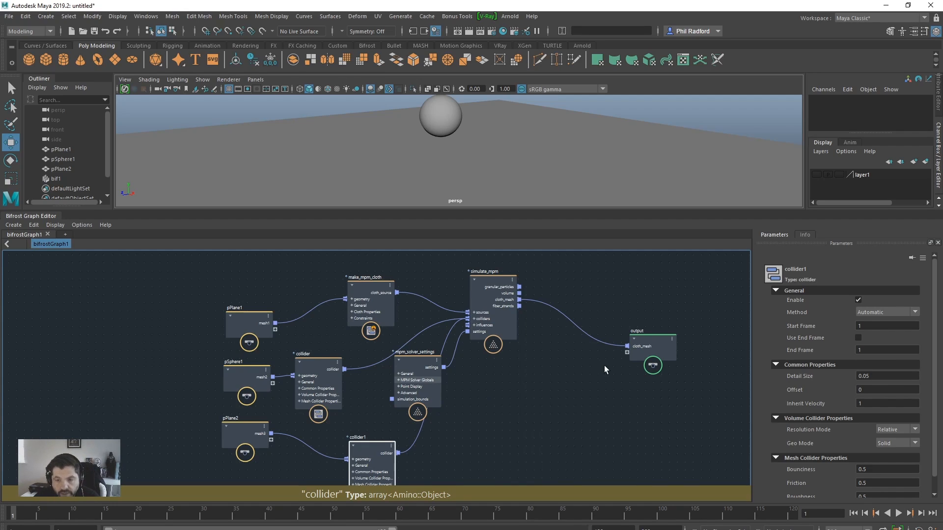
left_click_drag(421, 358, 487, 393)
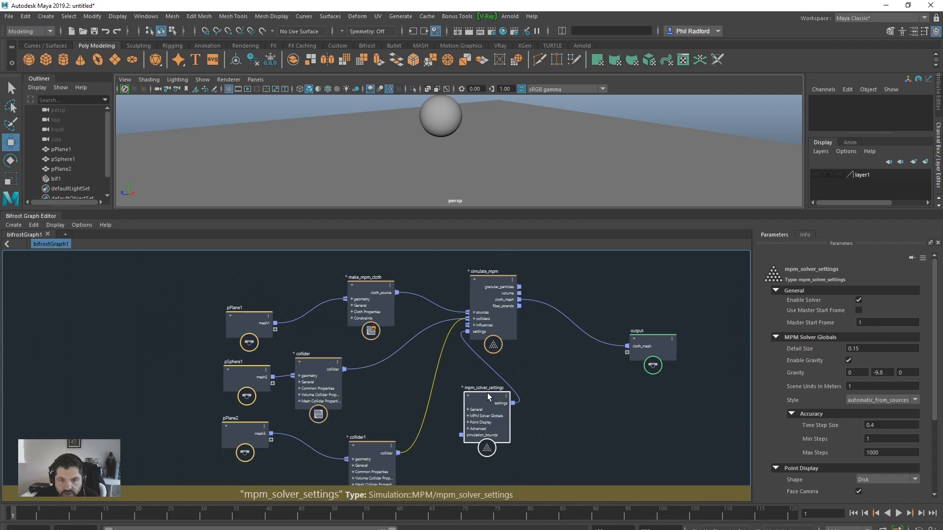
Step: Enlarge the viewport, play the simulation with the colliders connected, and return to the first frame
left_click_drag(488, 210, 488, 420)
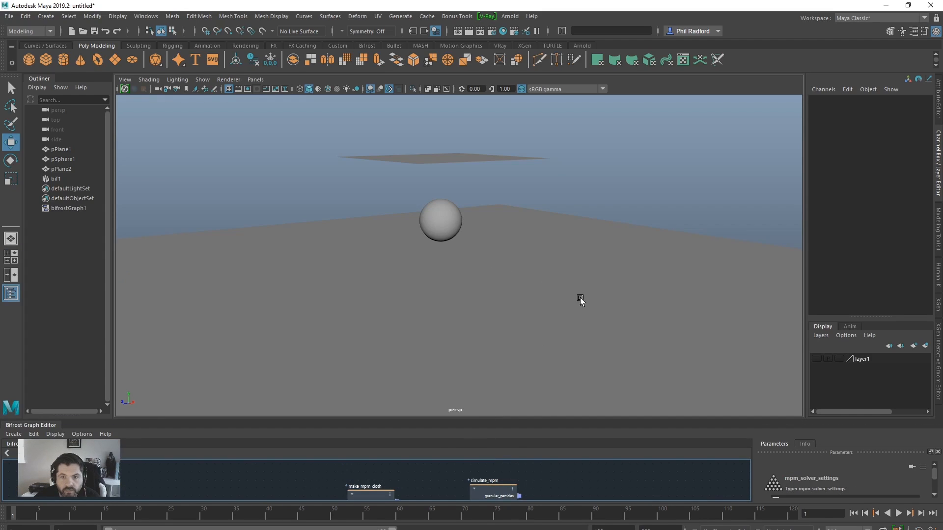
left_click(898, 513)
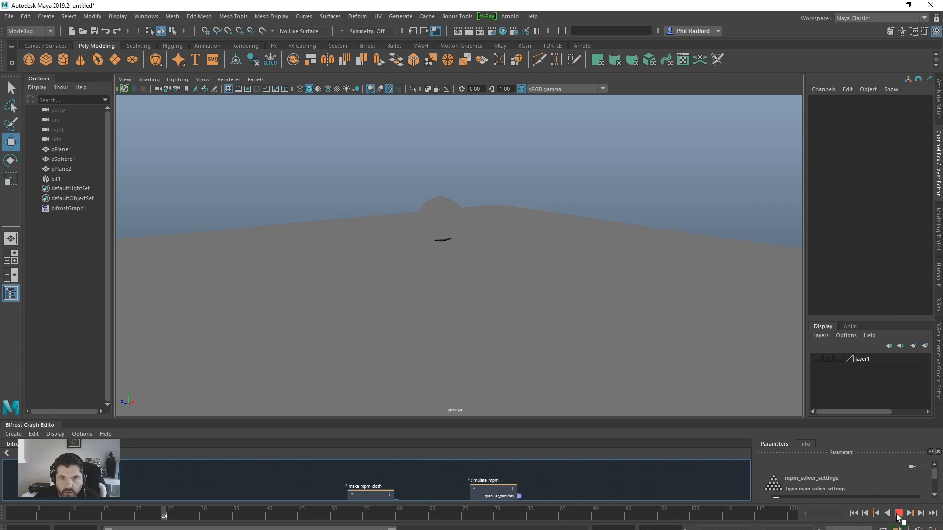
left_click(898, 514)
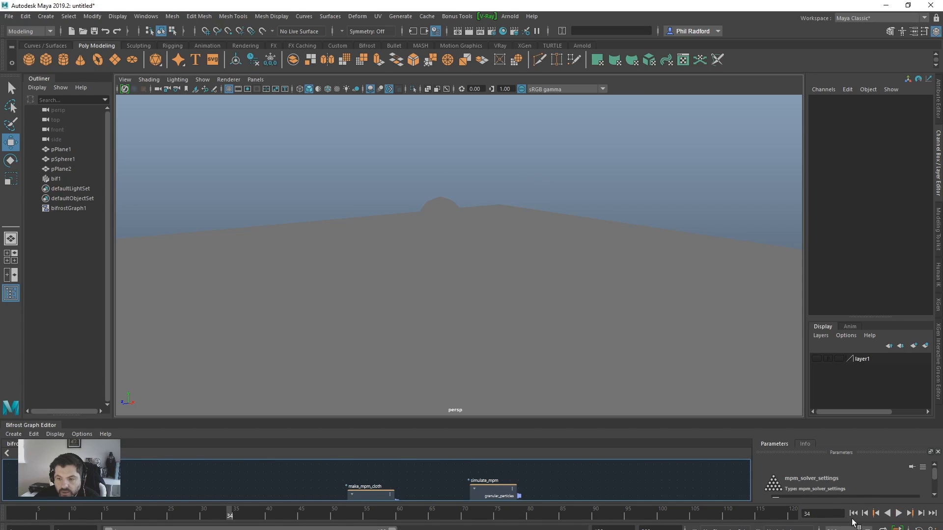
left_click(853, 514)
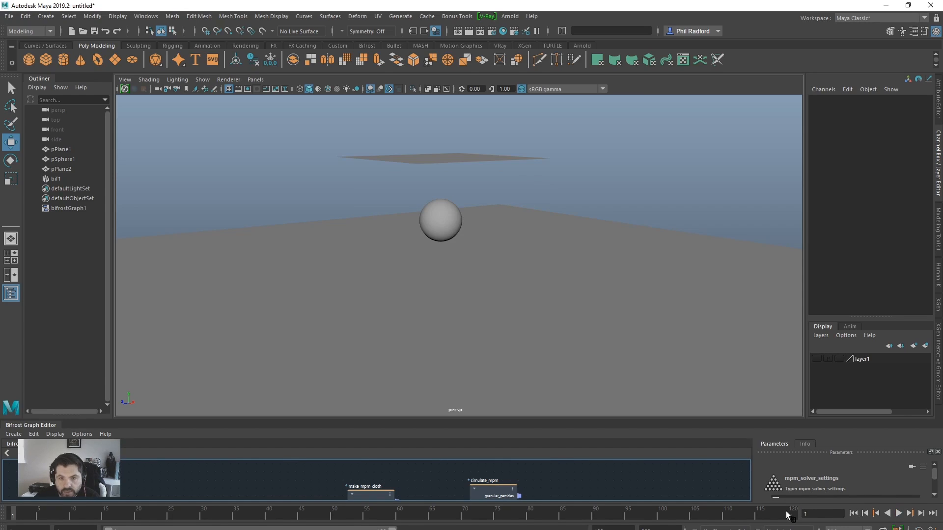
Step: Show wireframe on the shaded meshes and play the simulation to about frame 88
mouse_move(541, 420)
left_mouse_down()
mouse_move(536, 246)
mouse_move(539, 421)
left_mouse_up()
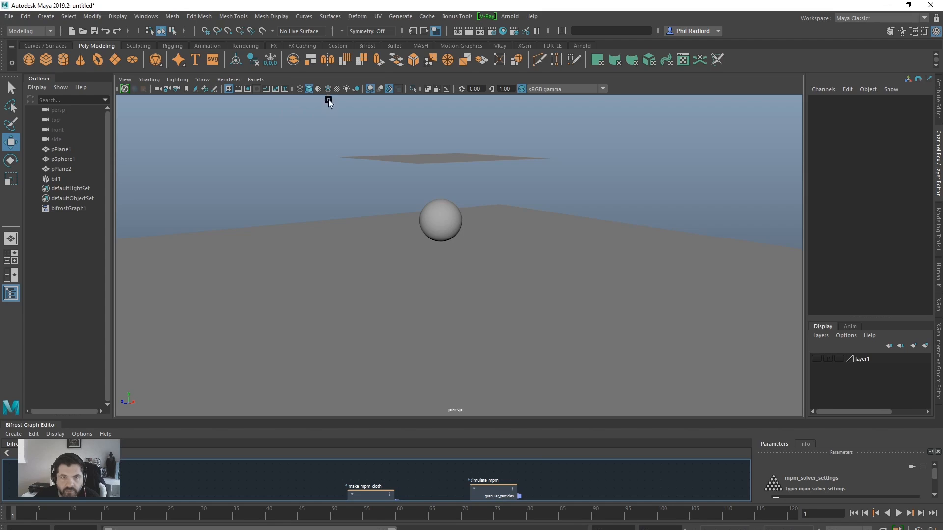
left_click(330, 88)
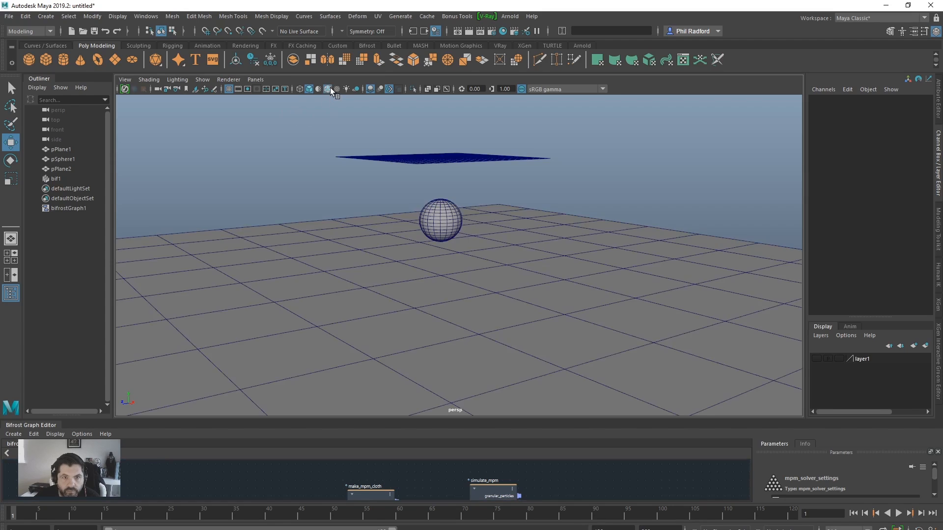
left_click(898, 513)
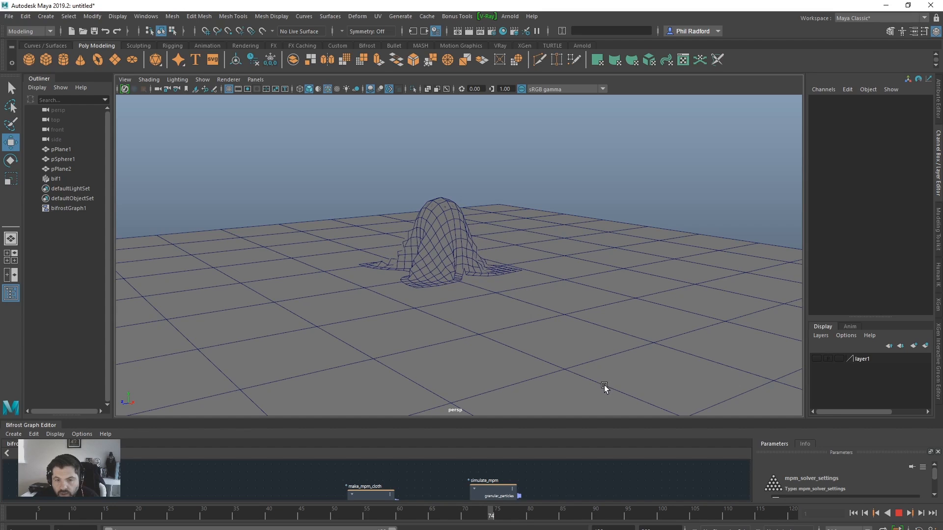
left_click(898, 514)
Step: Examine how the simulated cloth drapes over the sphere and the ground from several close angles
left_click_drag(342, 269, 366, 293, "alt")
scroll(505, 282, "up", 5)
left_click(404, 268)
left_click_drag(454, 297, 378, 272, "alt")
left_click(401, 234)
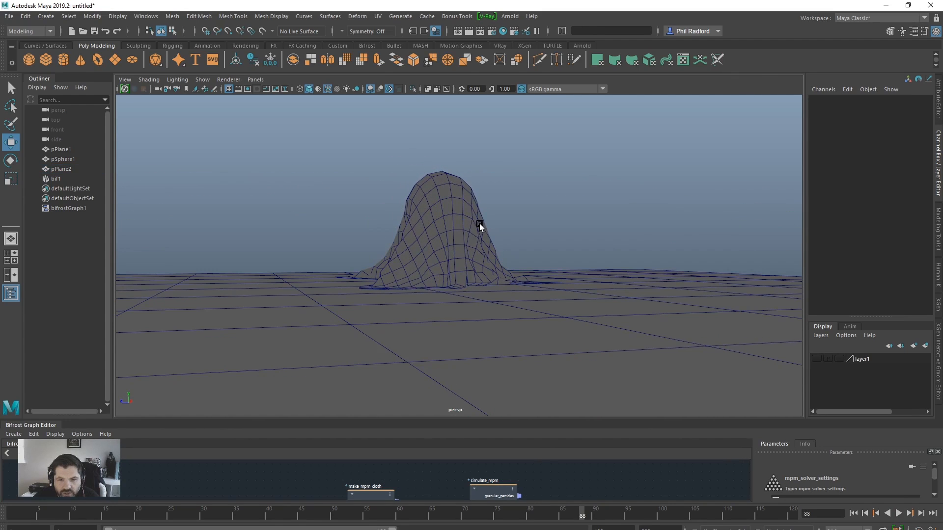
left_click_drag(485, 250, 483, 245)
left_click(455, 182)
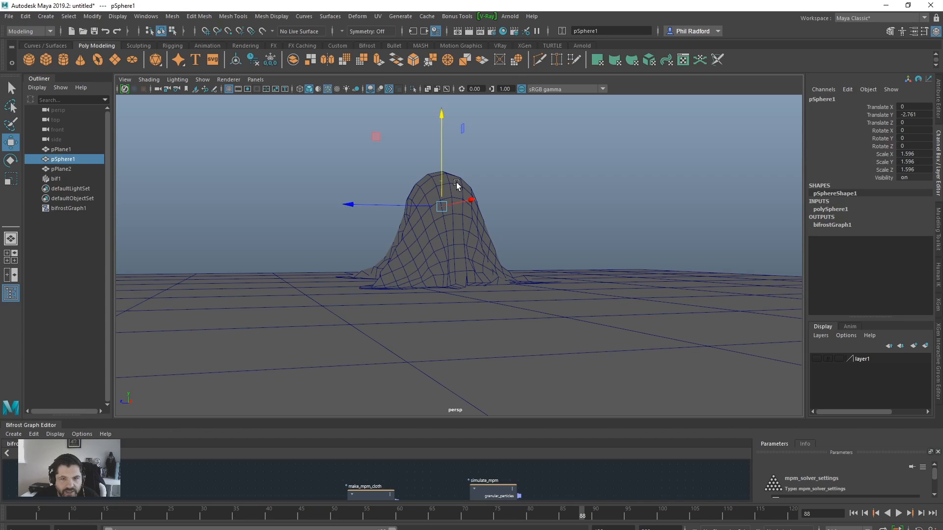
left_click(471, 264)
Step: Enlarge the graph editor, make layer1 visible again, and select pPlane1 in the viewport
left_click_drag(500, 418, 513, 301)
left_click_drag(572, 206, 552, 225, "alt")
left_click(819, 267)
left_click_drag(447, 151, 459, 163, "alt")
left_click(413, 123)
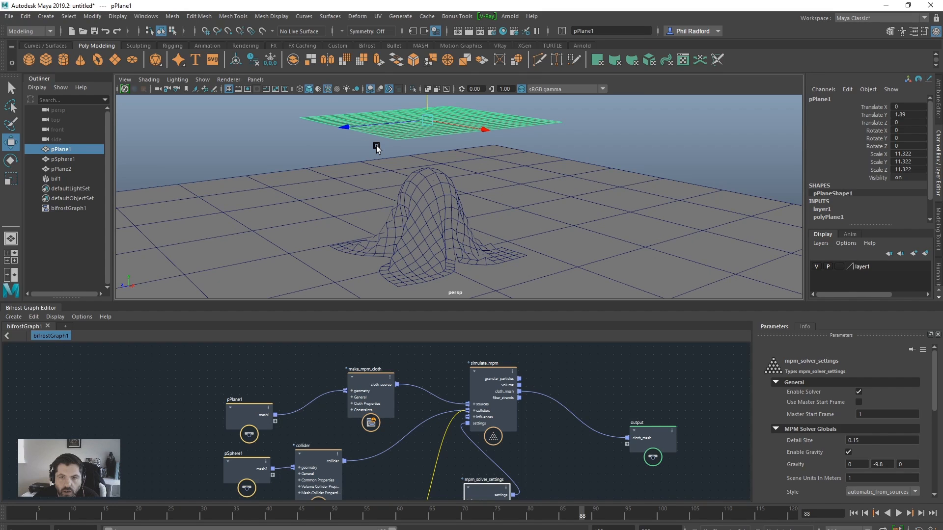
left_click_drag(377, 147, 378, 193, "alt")
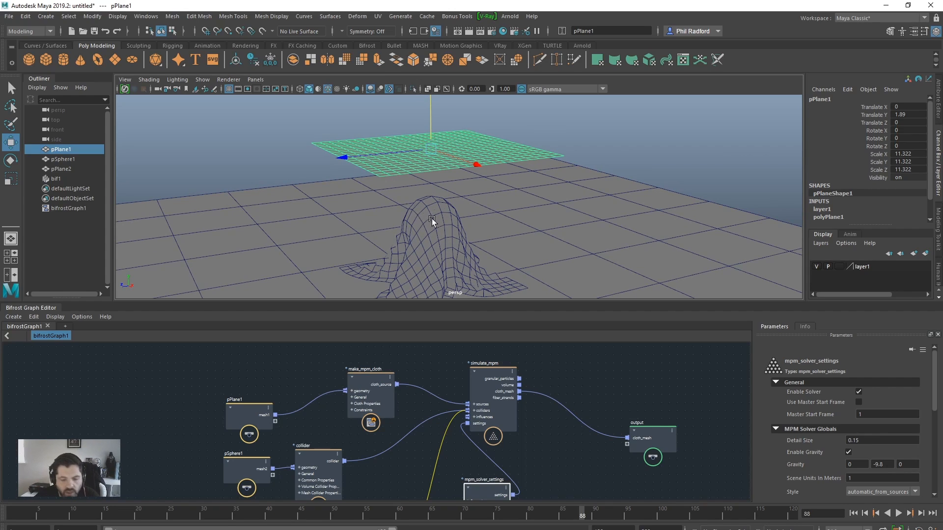
Step: Switch the viewport to textured display and assign a new Arnold aiStandardSurface material to pPlane1
key("6")
left_click_drag(495, 220, 514, 212, "alt")
right_click_drag(328, 152, 329, 388)
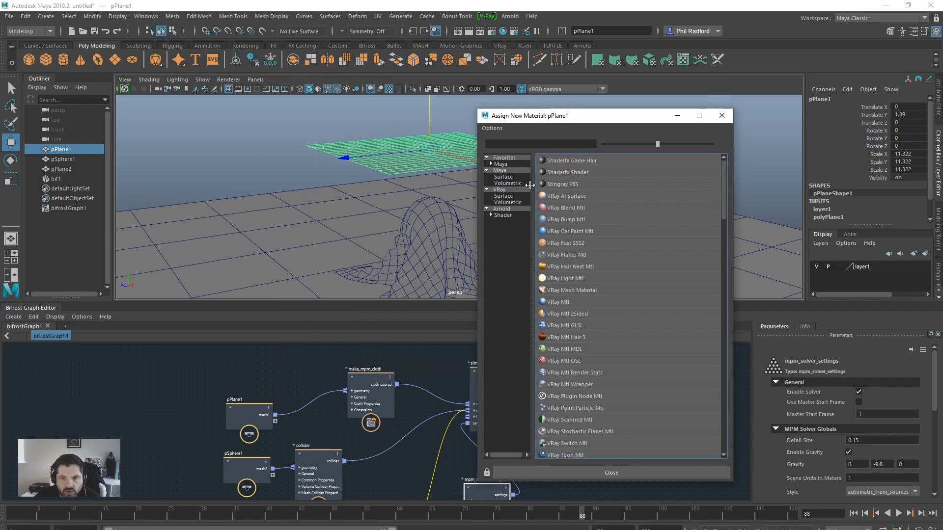
left_click(503, 210)
left_click(570, 279)
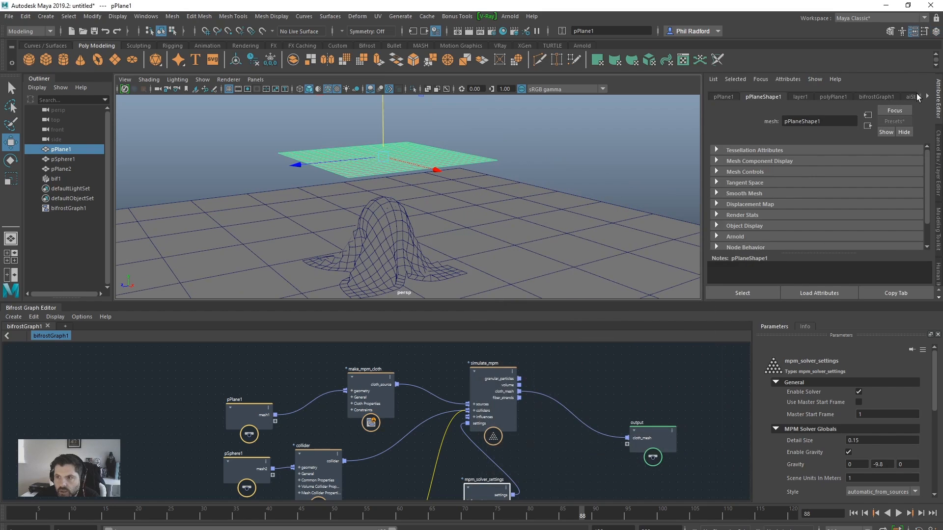
Step: Set the base color of pPlane1's aiStandardSurface1 material to red
left_click(927, 97)
left_click(900, 97)
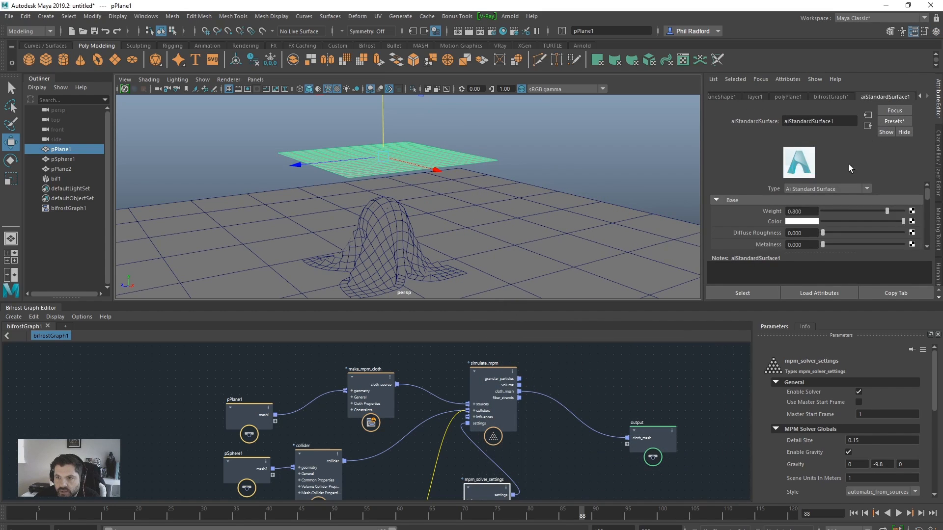
left_click(799, 221)
left_click(766, 203)
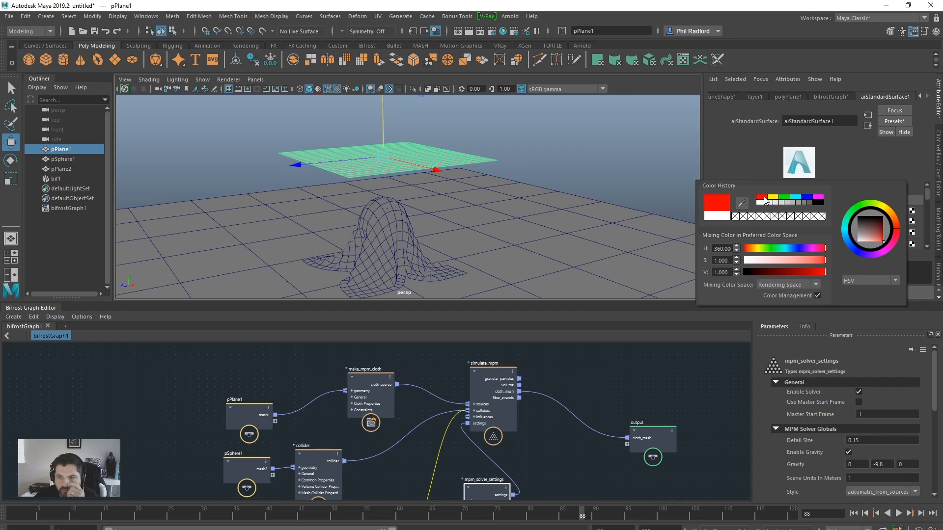
left_click(641, 158)
left_click_drag(641, 158, 438, 161, "alt")
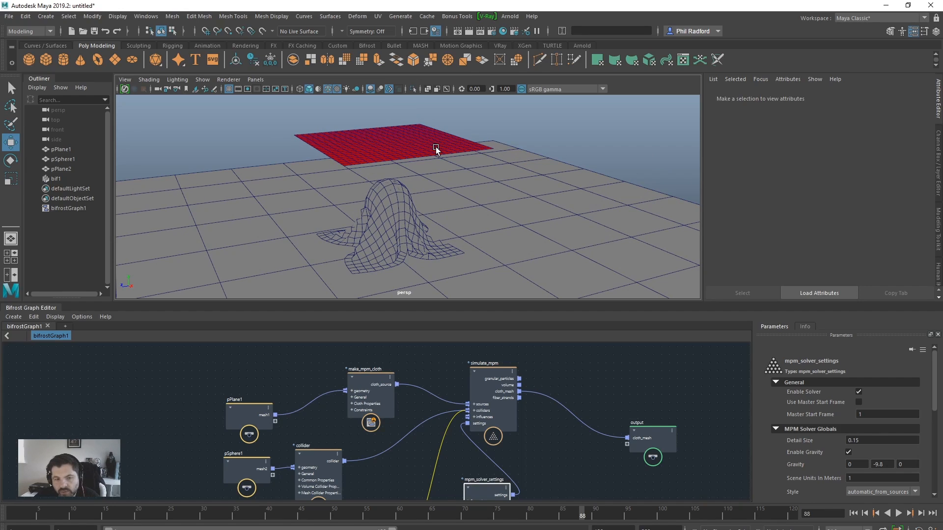
Step: At the first frame, delete the cloth_mesh connection to the output node and the pPlane1 input node
left_click(853, 513)
left_click(612, 437)
key("Delete")
left_click_drag(246, 406, 187, 384)
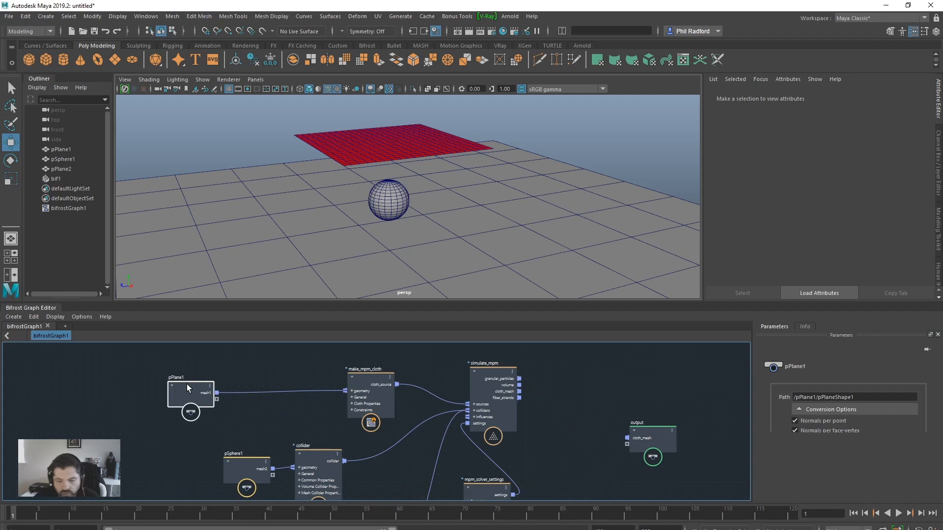
key("Delete")
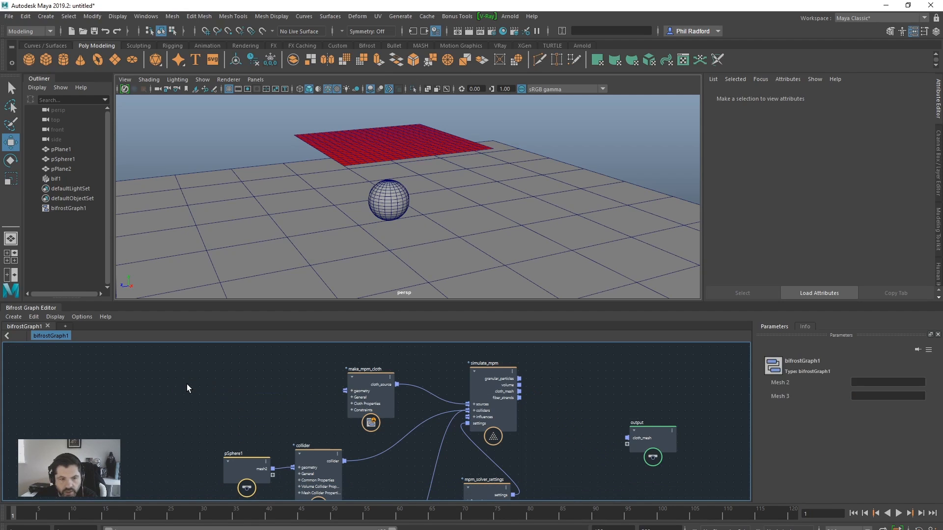
Step: Bring pPlane1 back into the graph as an input node and connect its mesh to make_mpm_cloth's geometry
left_click(70, 171)
left_click(63, 149)
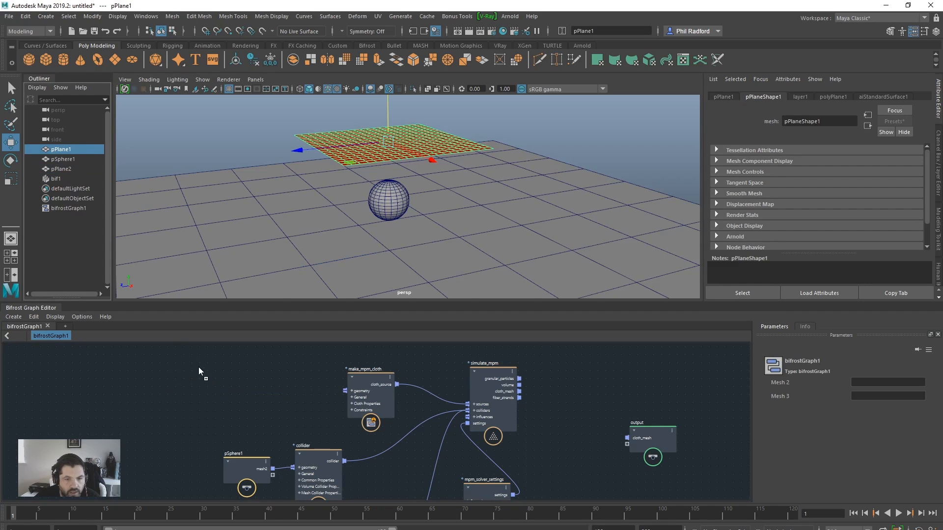
left_click_drag(204, 380, 345, 391)
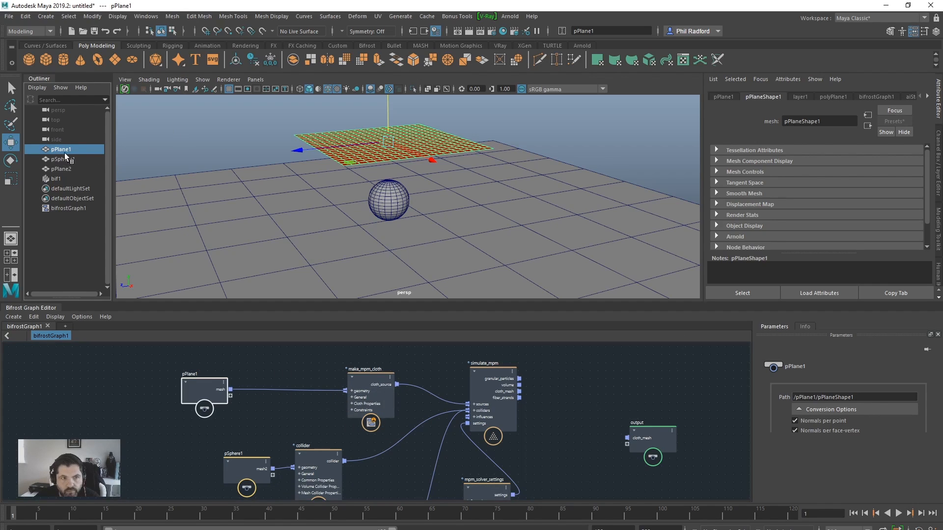
Step: Hide layer1, the display layer that holds the original pPlane1
left_click(939, 147)
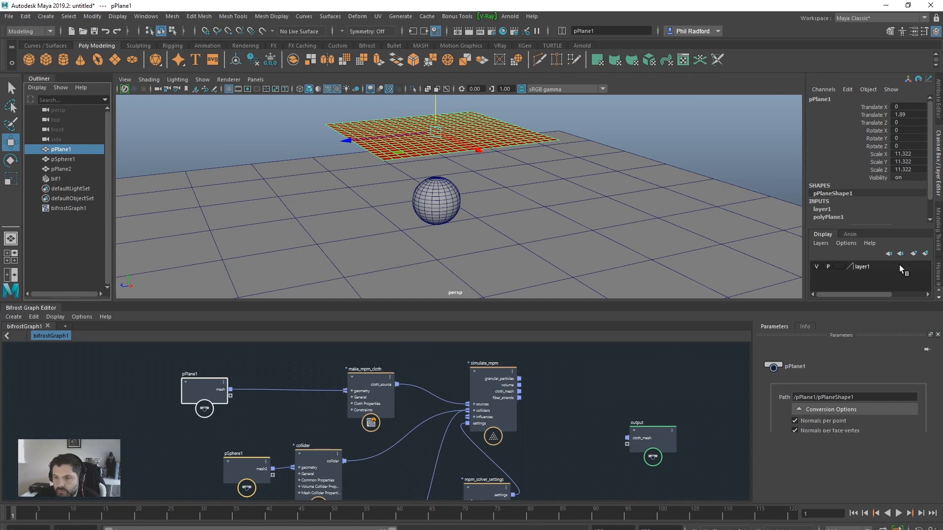
left_click(816, 266)
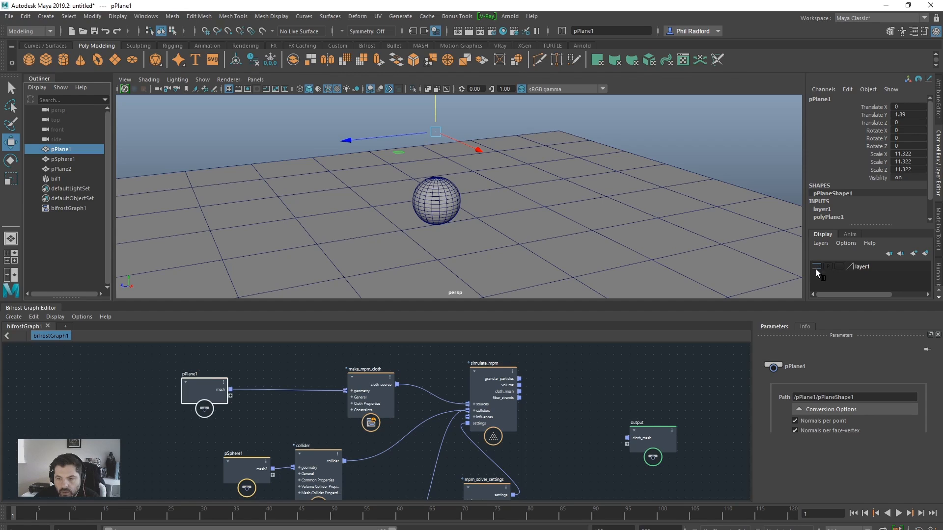
Step: Connect simulate_mpm's cloth_mesh to the output node, play the cloth simulation over the sphere, and return to the first frame
left_click_drag(519, 392, 627, 438)
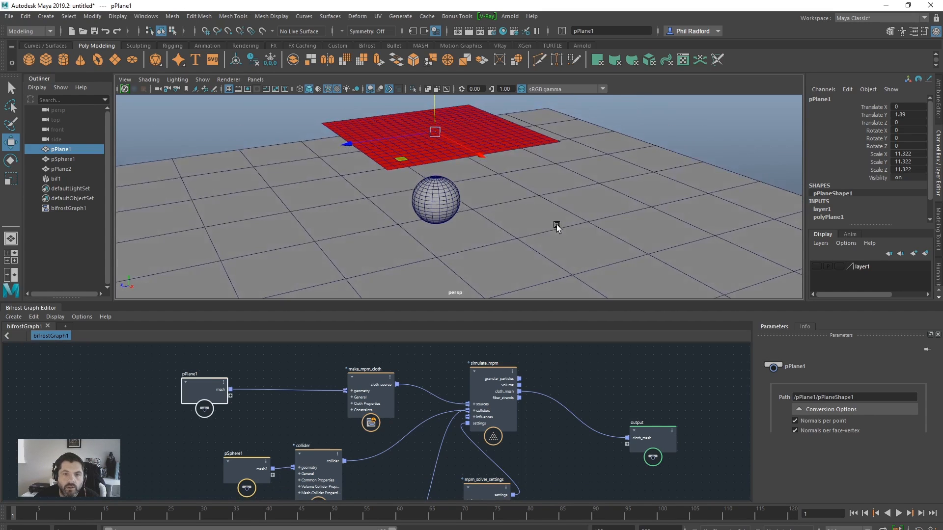
left_click_drag(556, 226, 557, 217, "alt")
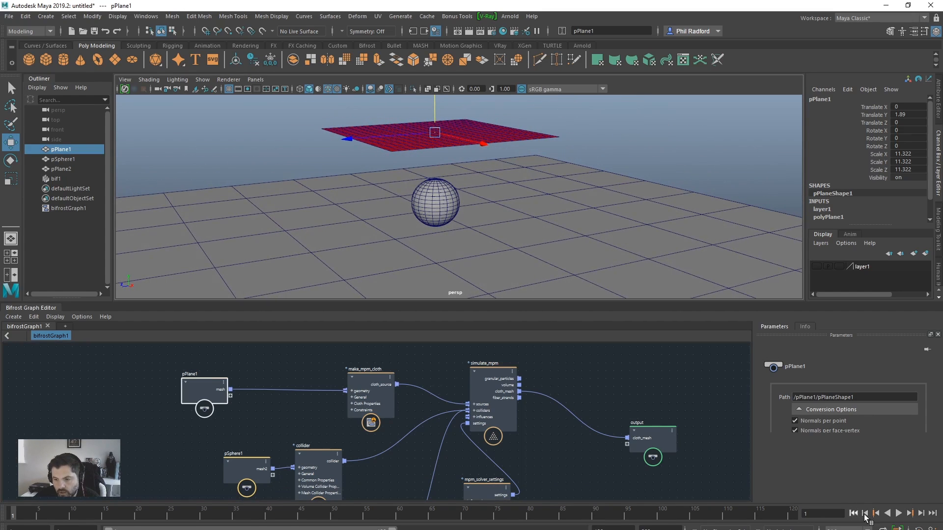
left_click(898, 514)
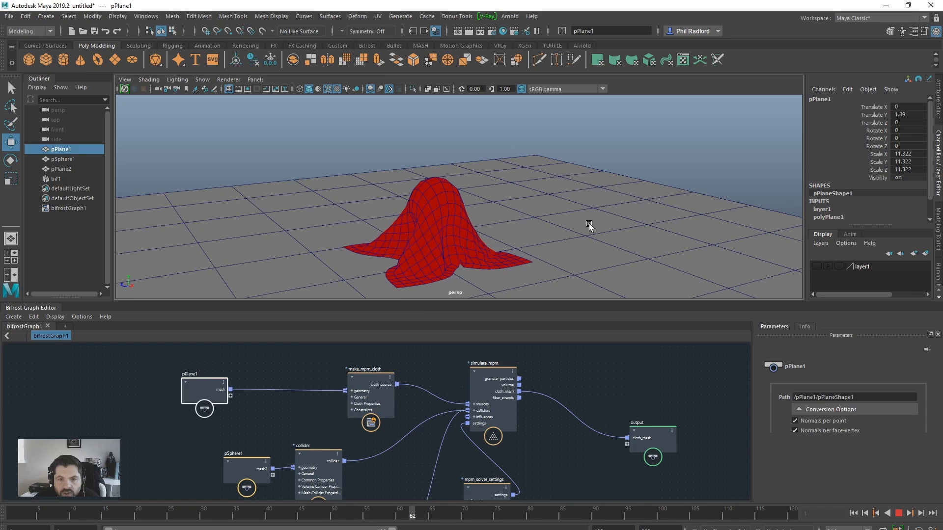
left_click_drag(578, 231, 550, 243, "alt")
left_click(899, 513)
left_click_drag(456, 192, 563, 219, "alt")
left_click(854, 513)
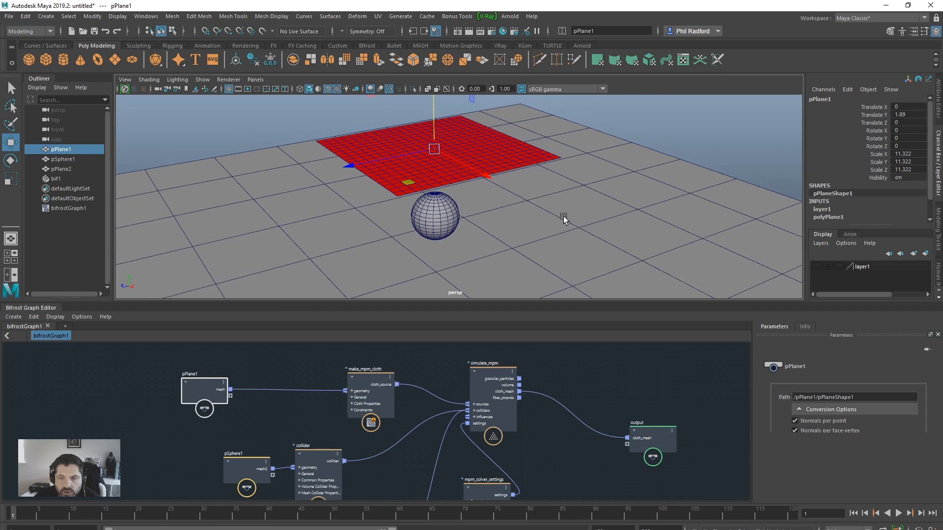
Step: Show layer1 and delete the connection between simulate_mpm's cloth_mesh and the output node
left_click(818, 266)
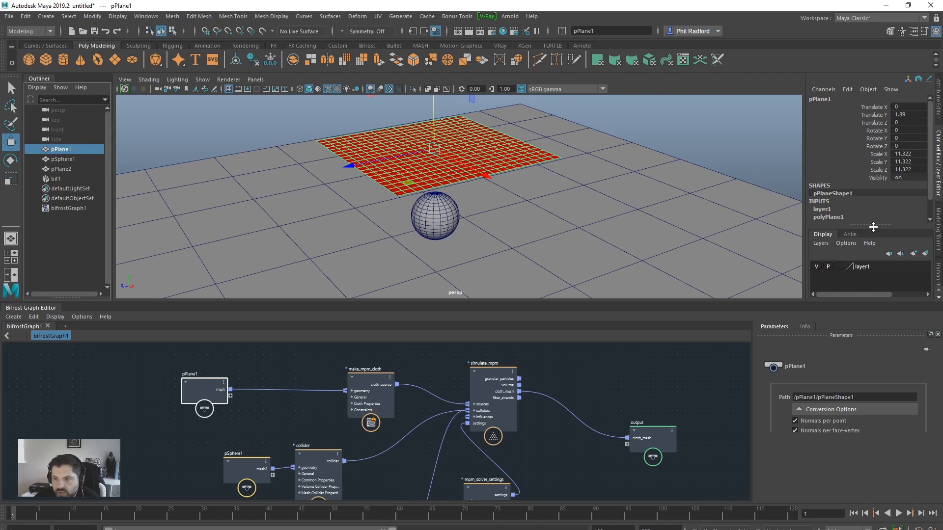
scroll(877, 217, "down", 2)
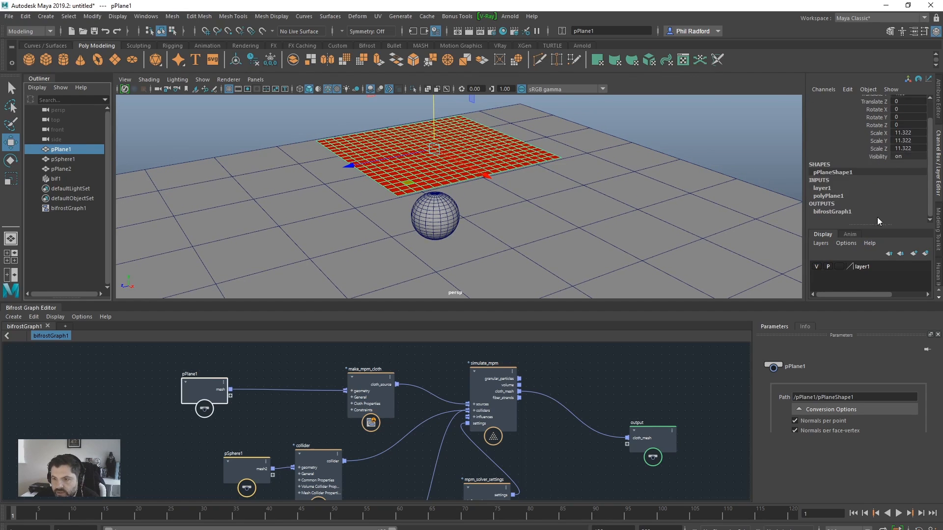
left_click(614, 437)
key("Delete")
Step: Set pPlane1's polyPlane1 Subdivisions Width and Subdivisions Height to 60, and hide layer1 again
left_click(828, 196)
left_click_drag(902, 180, 910, 189)
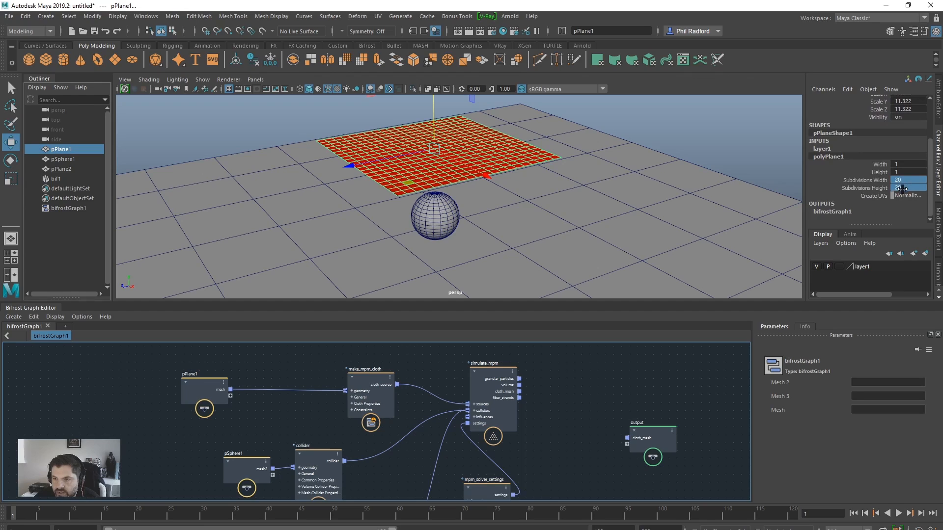
type("60")
key("Return")
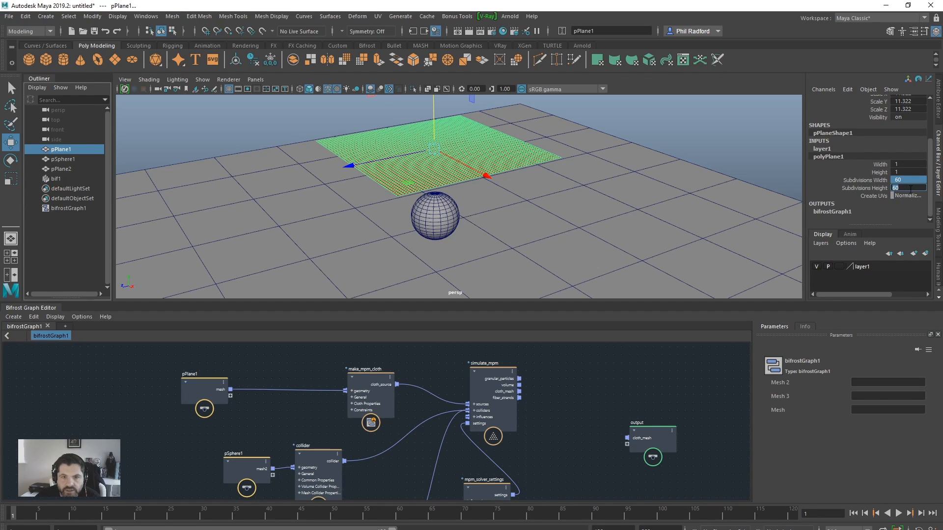
left_click(817, 266)
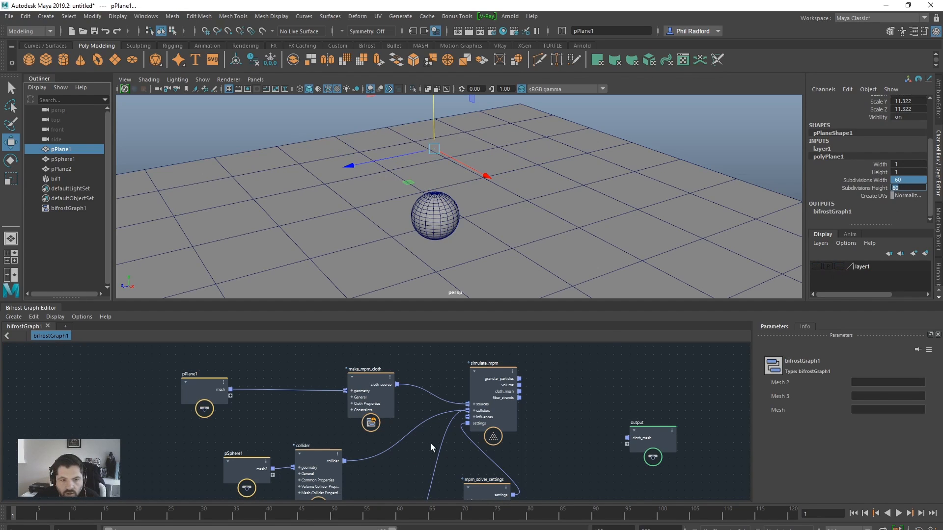
Step: Move the pPlane1 node farther from make_mpm_cloth and reconnect simulate_mpm's cloth_mesh to the output node
left_click_drag(185, 381, 157, 376)
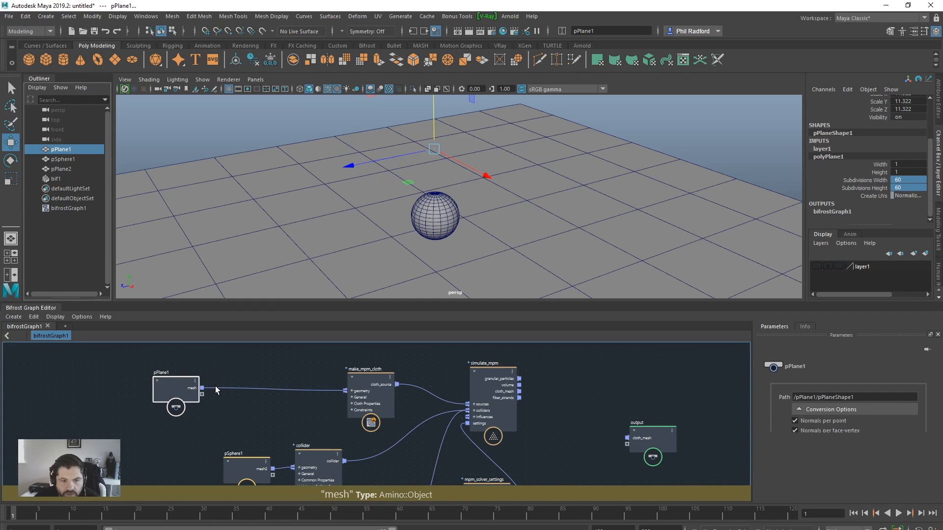
left_click_drag(216, 387, 346, 391)
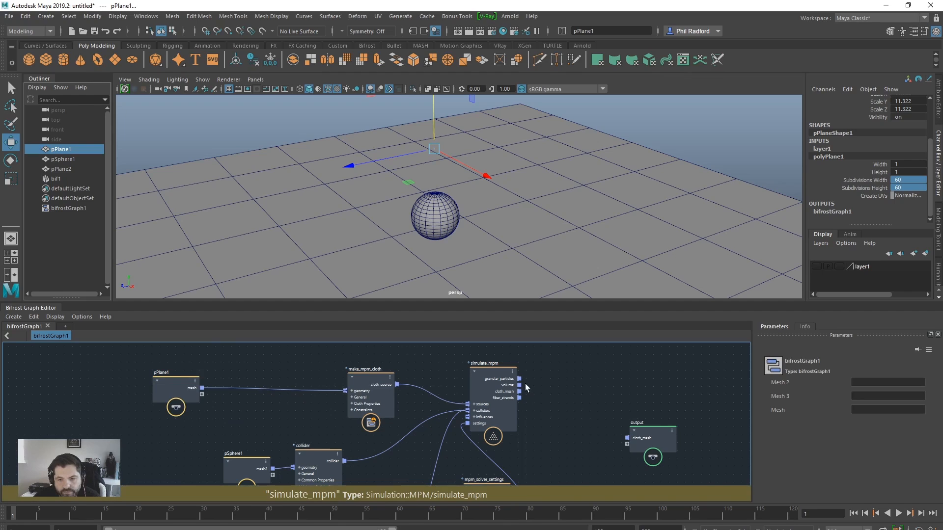
left_click_drag(519, 391, 629, 439)
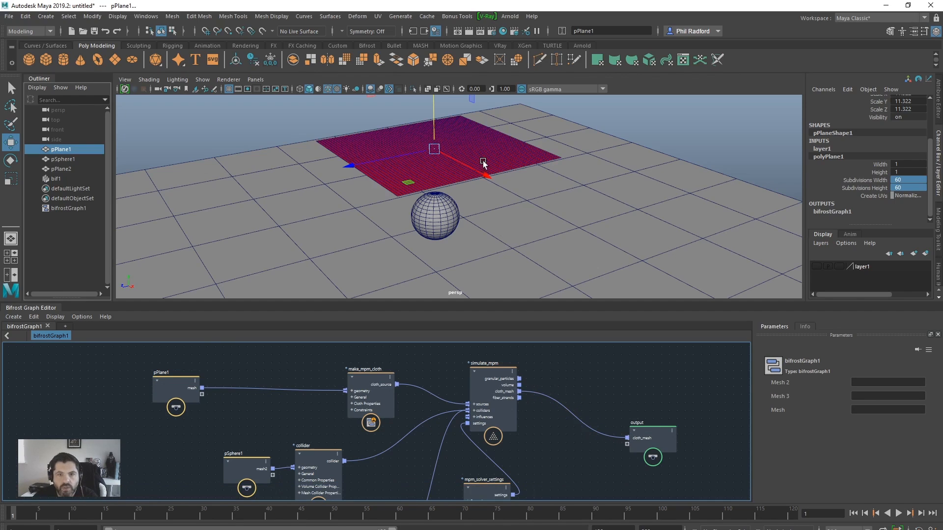
Step: Play the denser cloth simulation twice to examine how it drapes over the sphere, returning to the first frame each time
left_click_drag(557, 216, 561, 210, "alt")
left_click(899, 513)
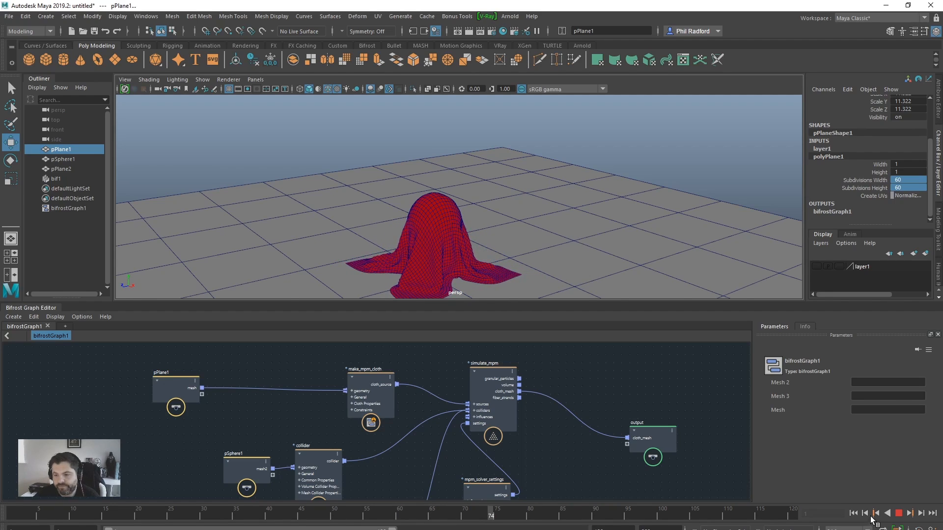
left_click(898, 514)
left_click_drag(359, 219, 409, 222, "alt")
right_click_drag(408, 222, 509, 213, "alt")
left_click_drag(510, 213, 471, 220, "alt")
key("alt+shift+v")
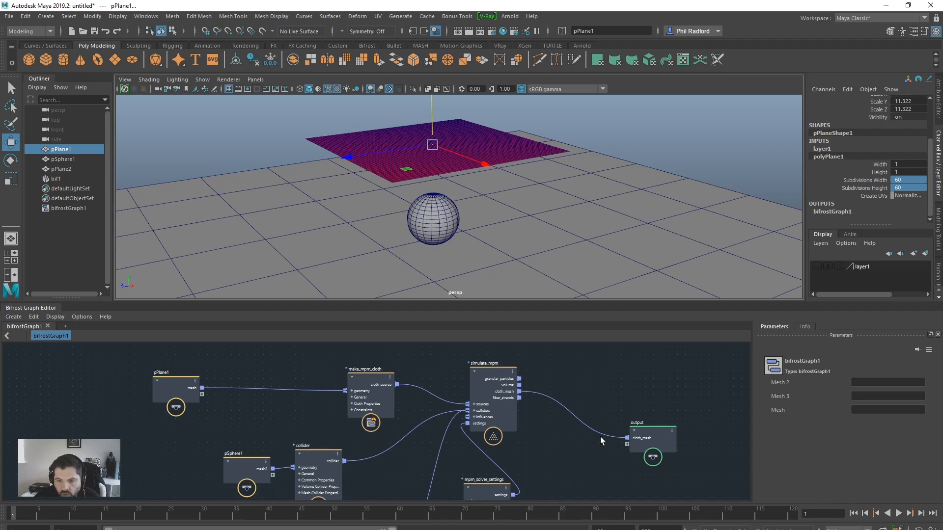
left_click(898, 513)
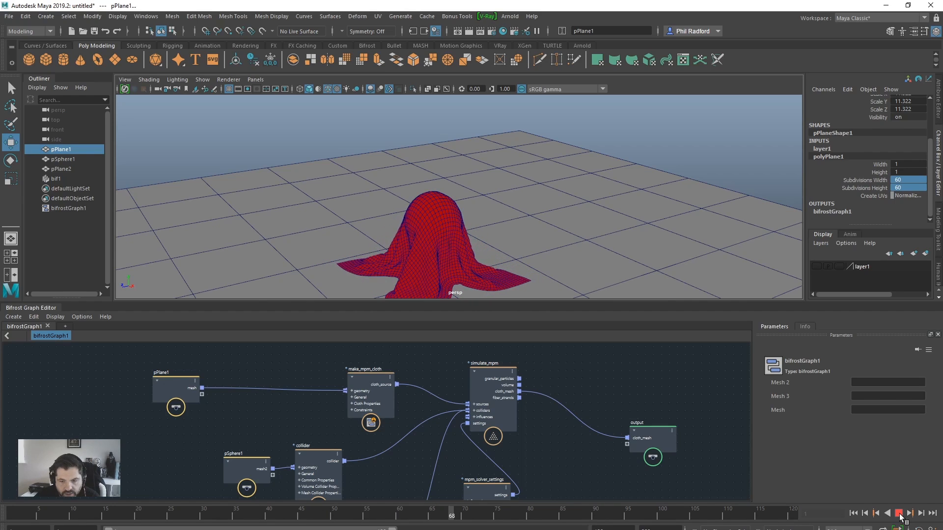
left_click(898, 513)
left_click(854, 513)
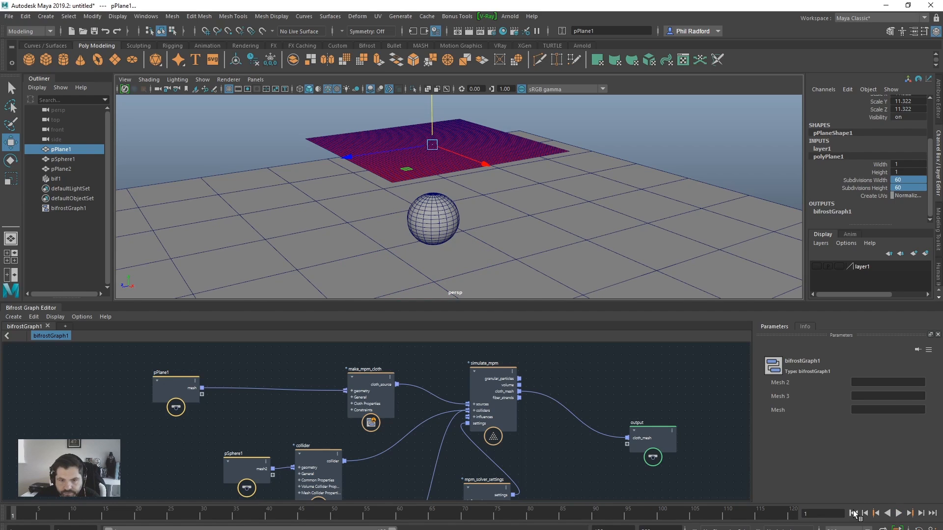
Step: Disconnect cloth_mesh from the output node and key pSphere1 in its resting position at frame 80
left_click_drag(580, 422, 546, 450)
left_click(440, 216)
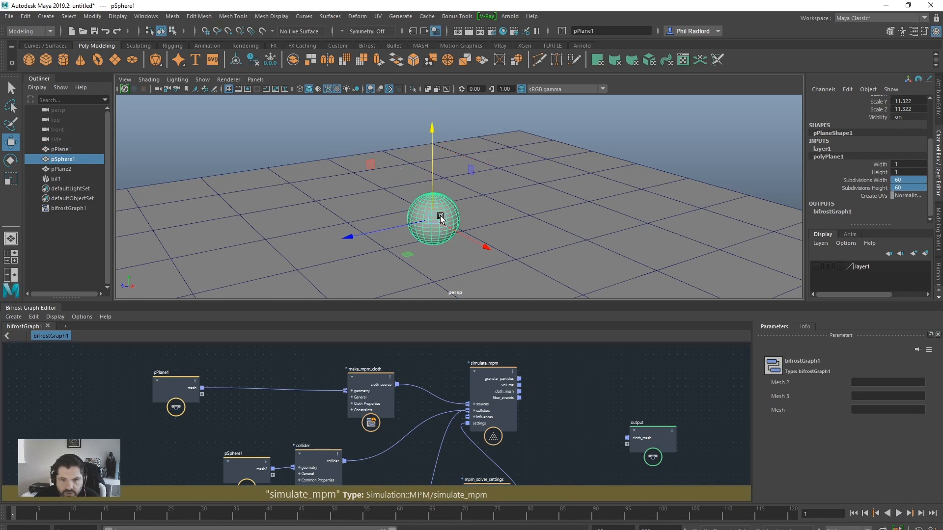
left_click(529, 520)
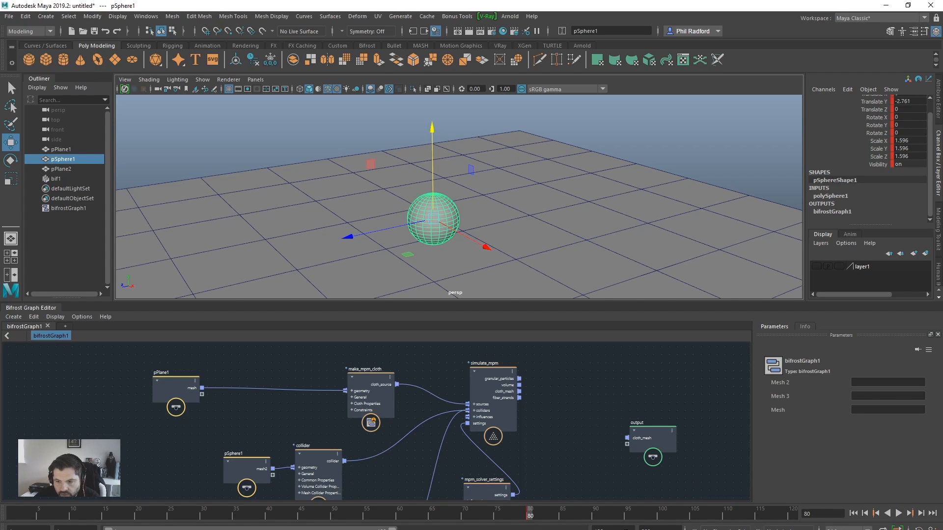
Step: Extend the timeline to frame 400 and key pSphere1 raised at frame 131 with Translate Y 0.986 and Translate Z 3.727
key("Return")
left_click_drag(168, 517, 268, 519)
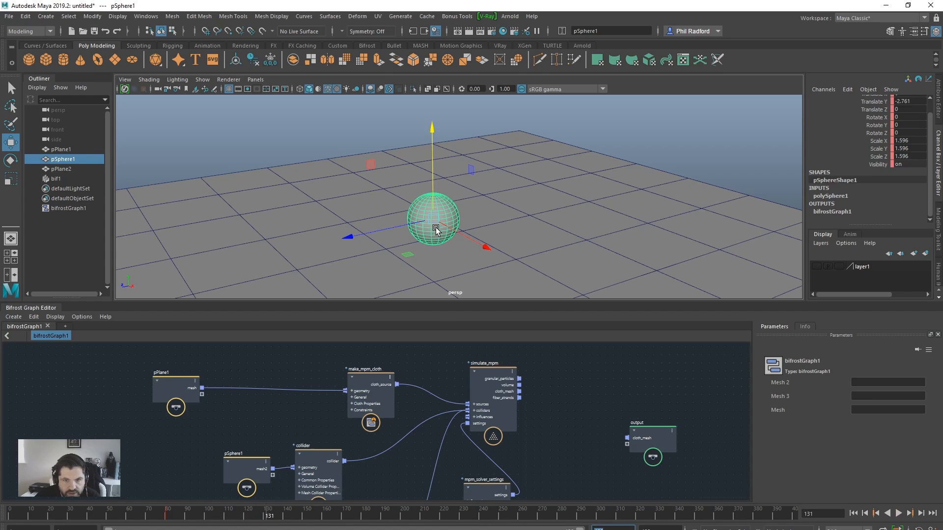
left_click_drag(437, 222, 347, 155)
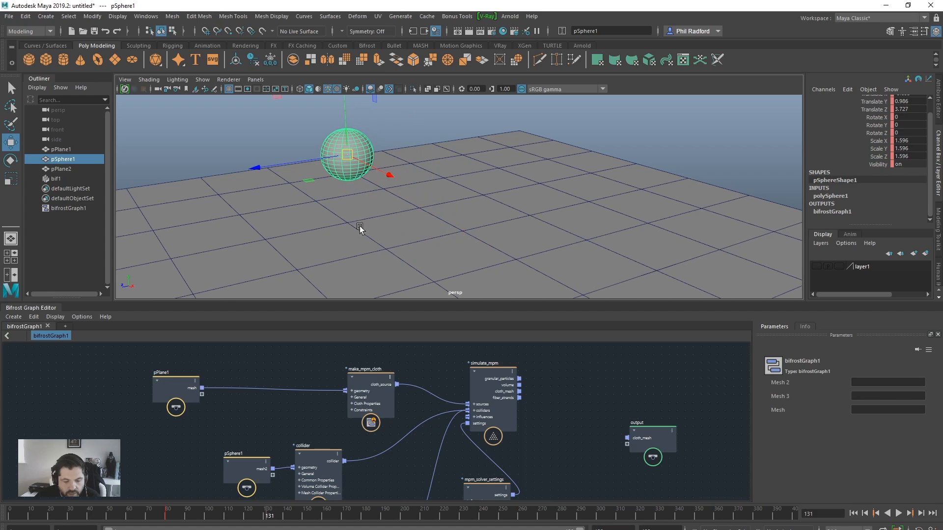
Step: Key pSphere1 on the opposite side around frame 180, and lowered at frame 239 with Translate Y -1.674 and Translate Z -5.28
left_click_drag(286, 520, 368, 519)
left_click_drag(349, 157, 563, 173)
key("alt+v")
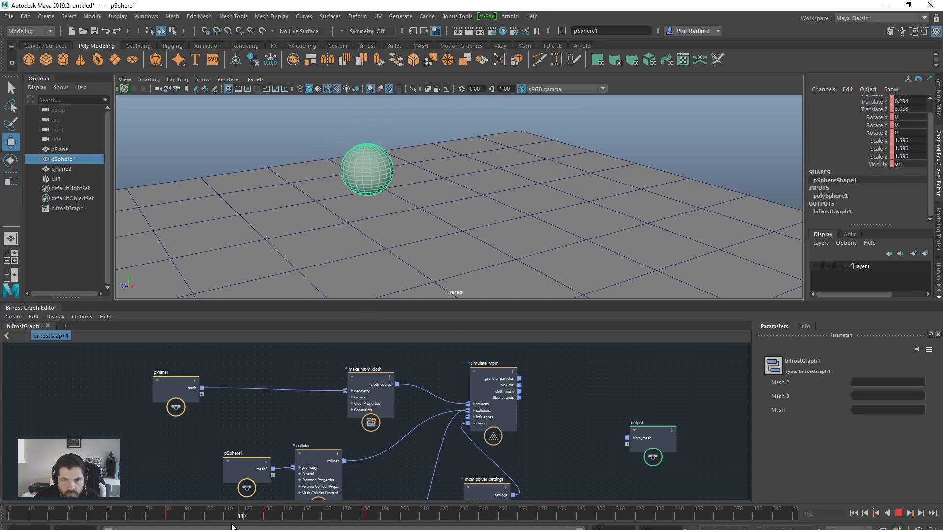
key("alt+v")
left_click_drag(564, 173, 537, 207)
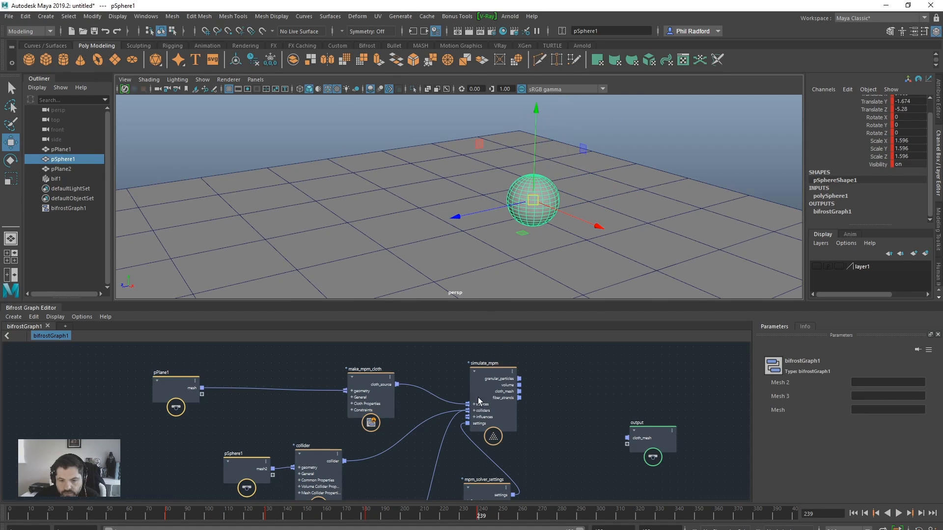
Step: From the first frame, reconnect cloth_mesh to the output node and play the simulation with the animated sphere past frame 300, then rewind
left_click(853, 513)
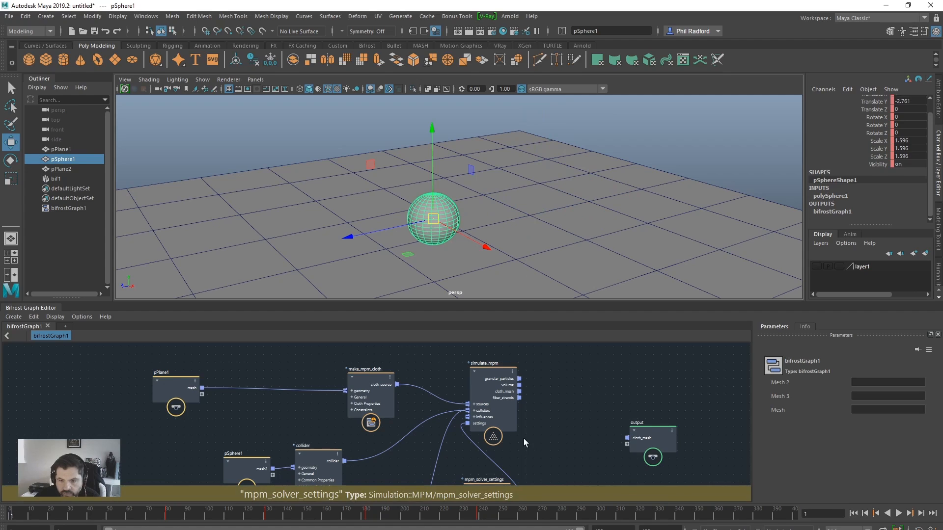
left_click(679, 148)
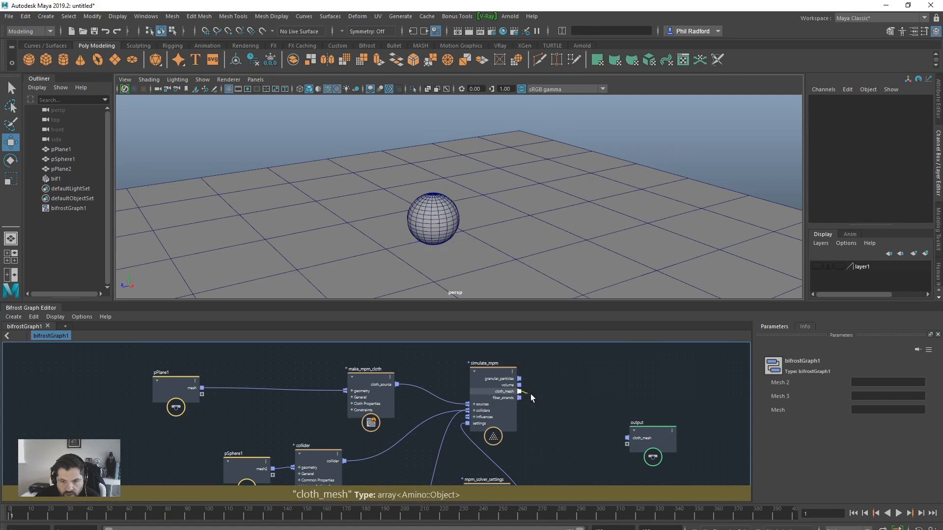
left_click_drag(610, 441, 627, 437)
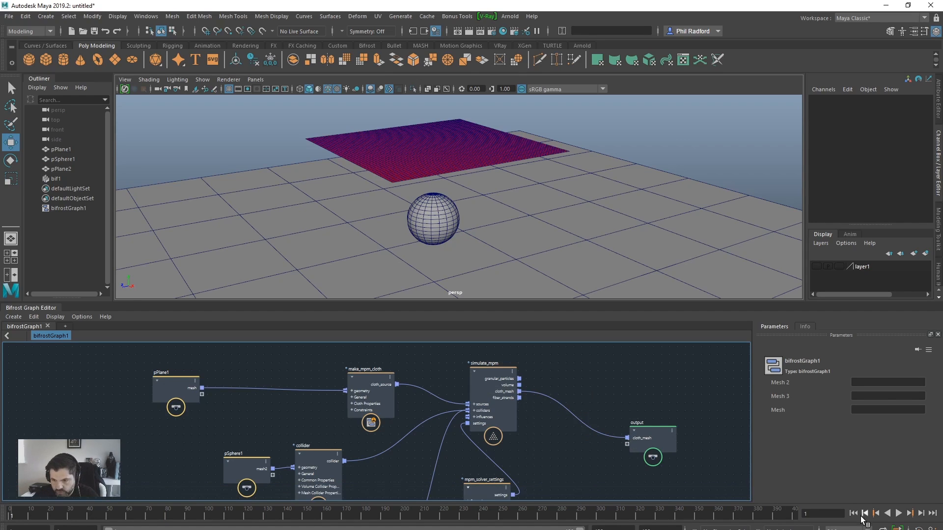
left_click(898, 513)
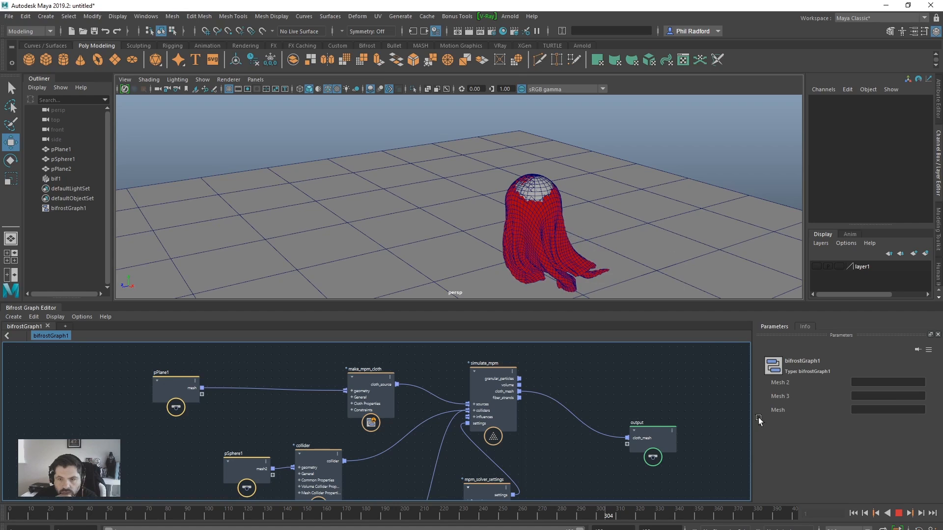
left_click(899, 515)
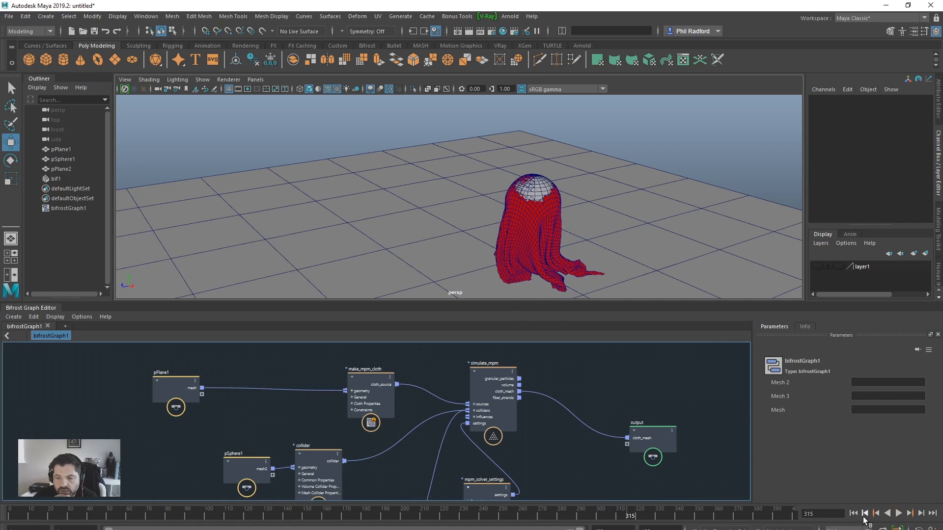
left_click(854, 513)
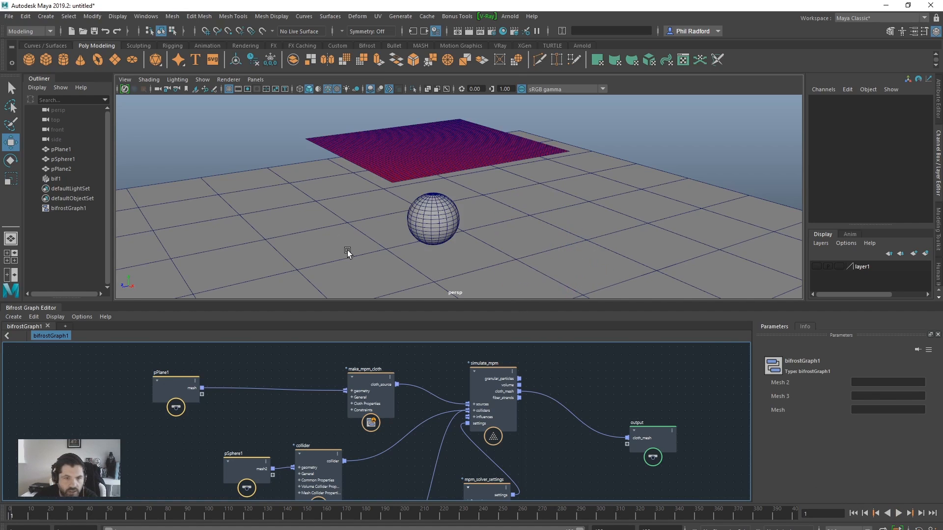
Step: Enlarge the Bifrost Graph Editor and delete the cloth_mesh connection to the output node
left_click_drag(316, 299, 315, 215)
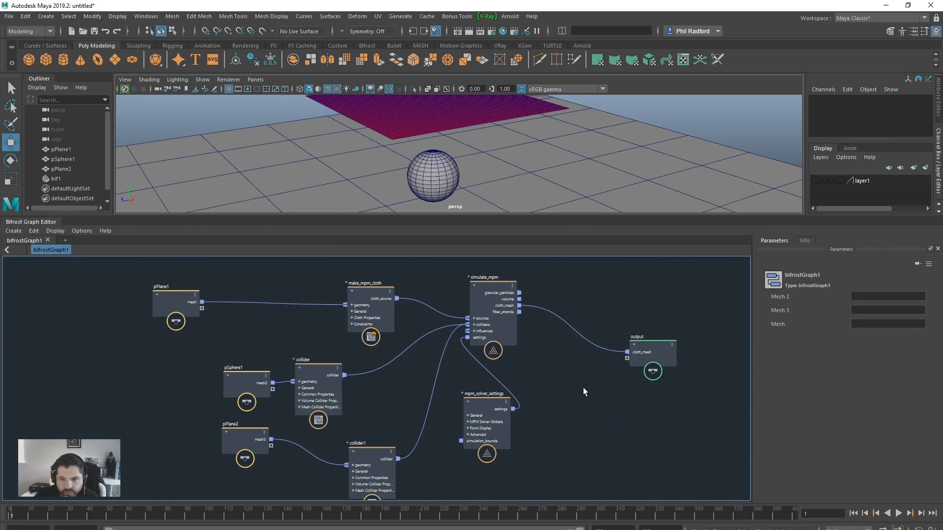
left_click(601, 348)
key("Delete")
Step: Spread out the graph by moving the collider1 and make_mpm_cloth nodes upward, and give the graph editor slightly more height
left_click_drag(368, 451, 375, 436)
left_click_drag(360, 290, 342, 272)
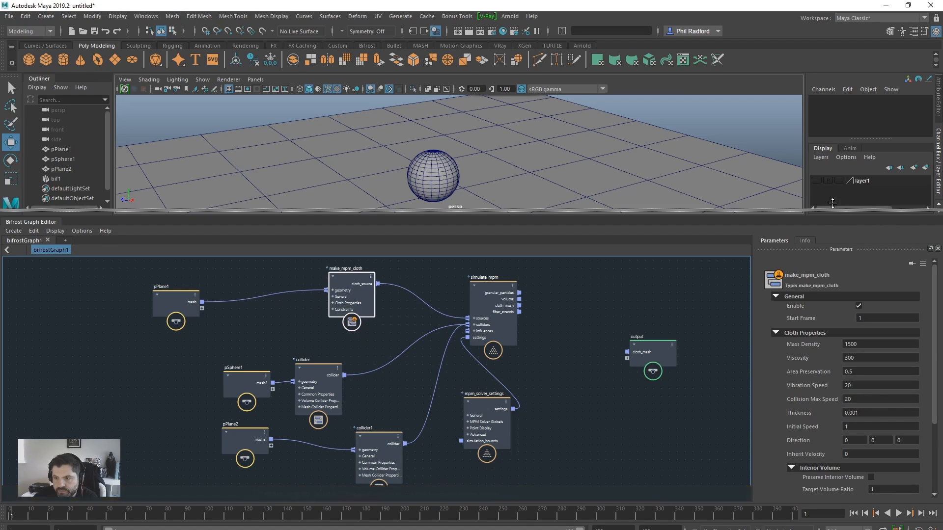
left_click_drag(832, 218, 832, 194)
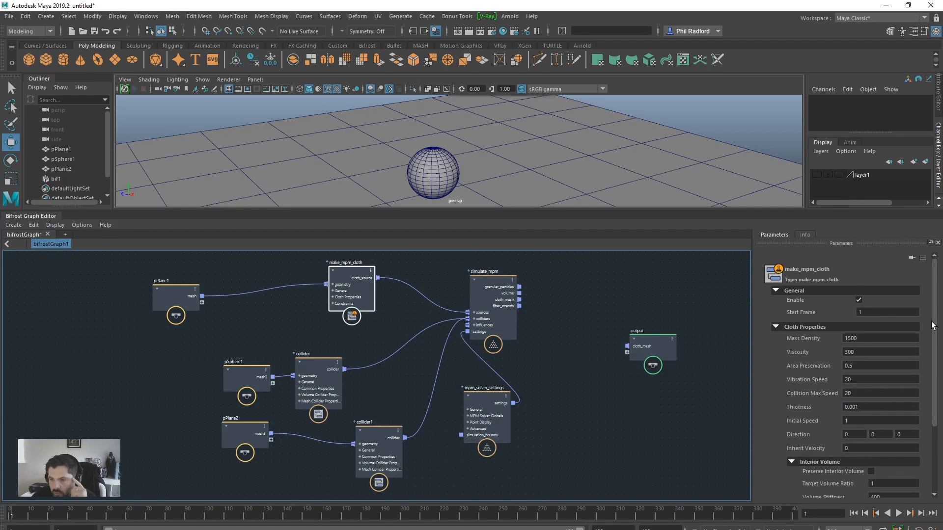
Step: Review the make_mpm_cloth cloth properties and read the node's documentation on area preservation, vibration speed and collision max speed
scroll(917, 338, "down", 2)
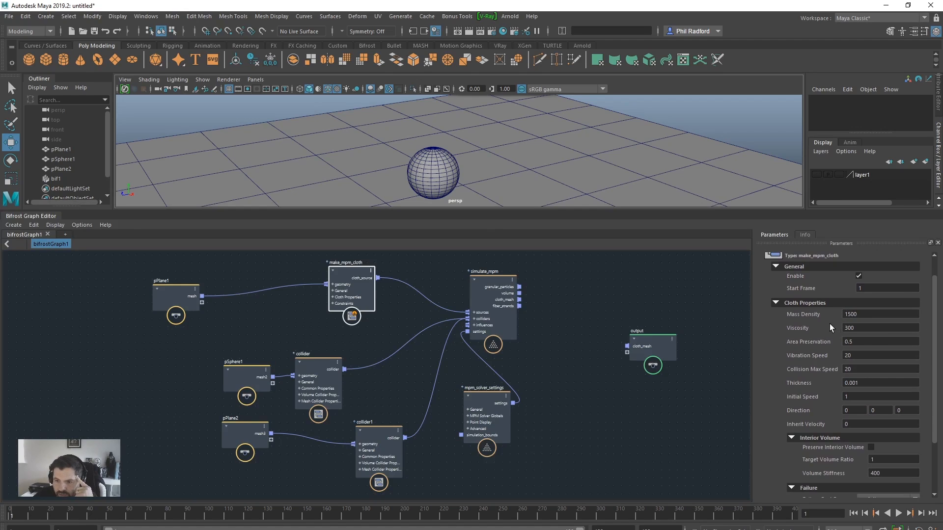
left_click_drag(857, 328, 832, 331)
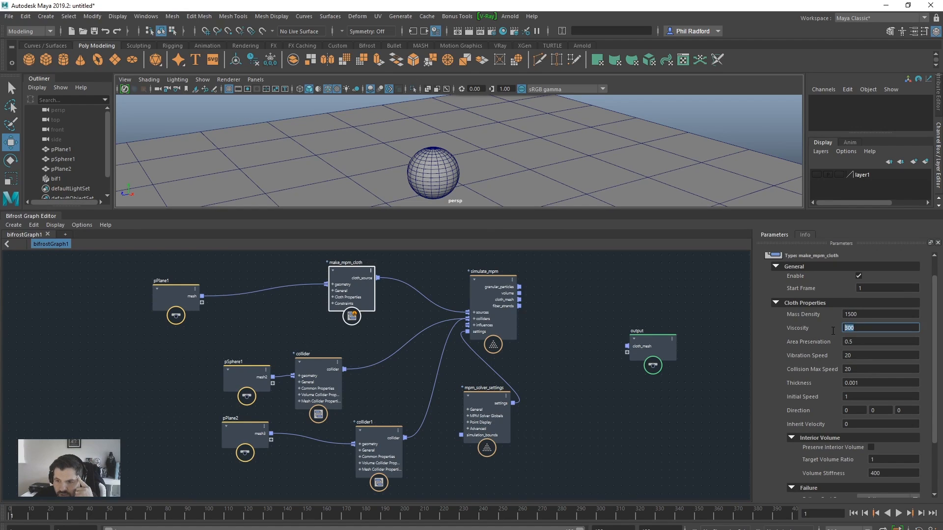
left_click(853, 342)
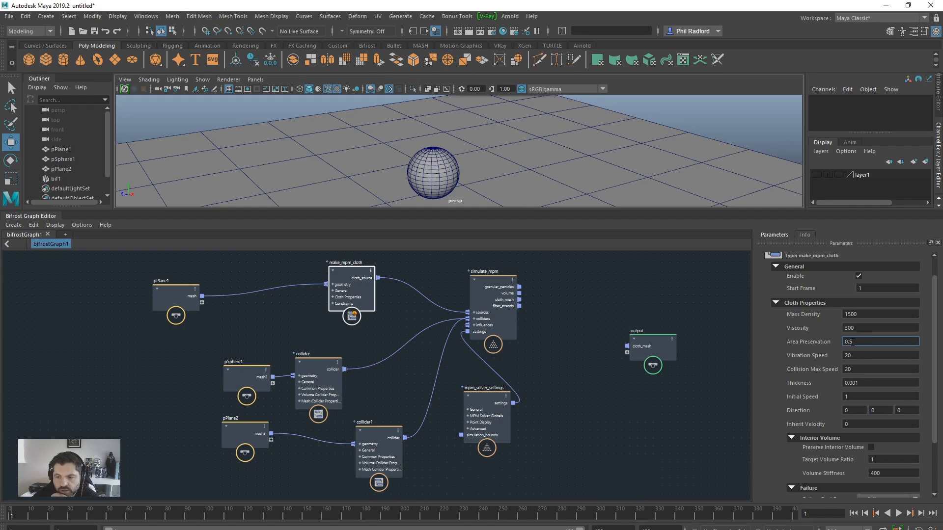
double_click(847, 355)
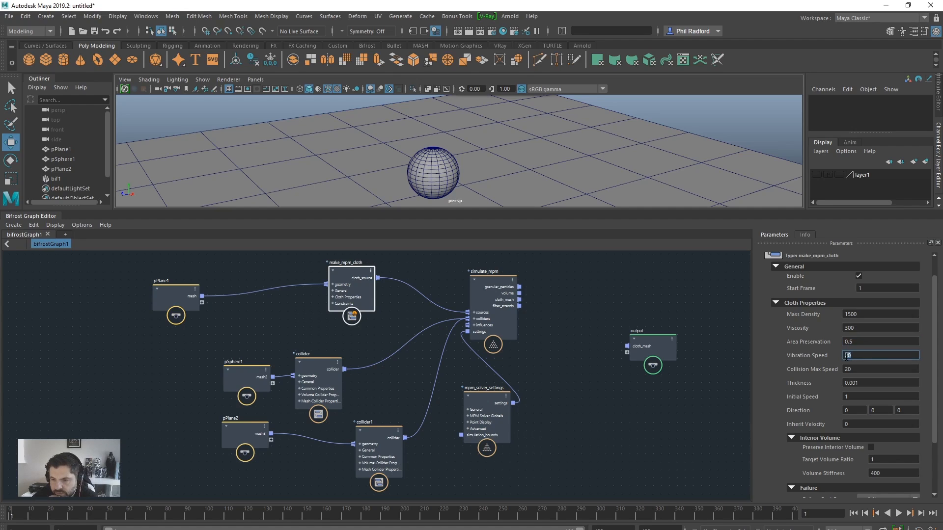
left_click(805, 235)
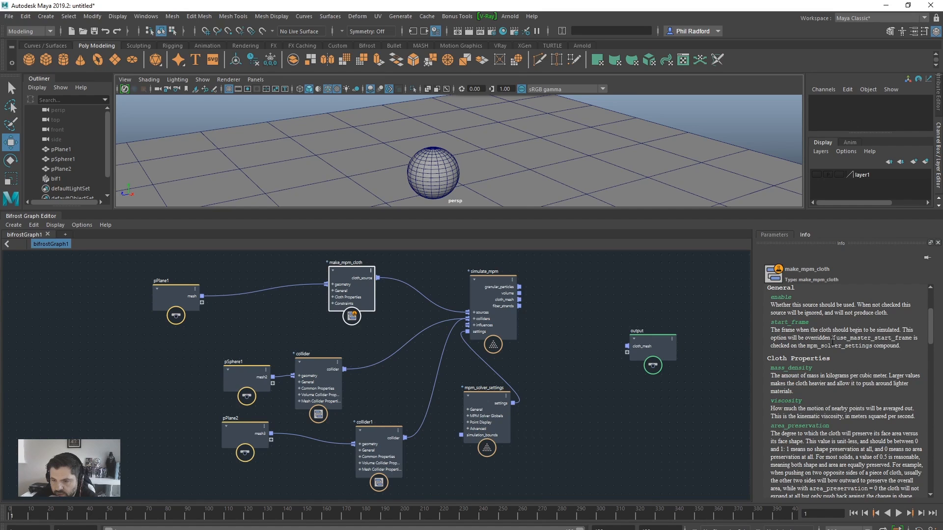
scroll(833, 341, "down", 4)
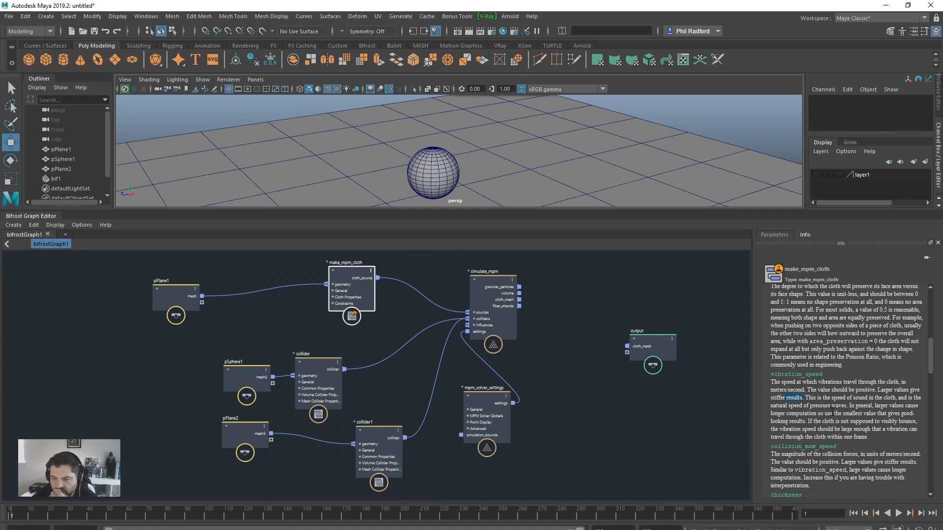
left_click(780, 236)
scroll(806, 373, "down", 1)
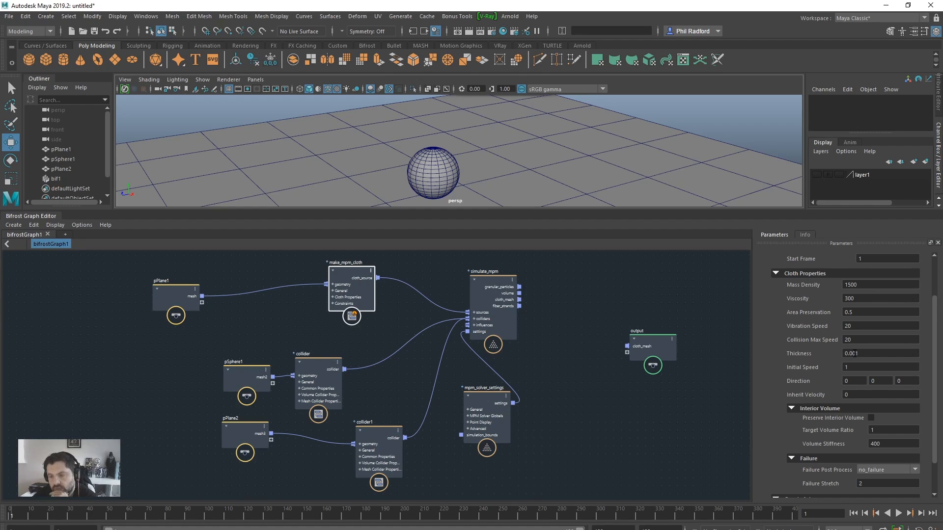
Step: Set the cloth's Thickness to 0.1, reconnect simulate_mpm's cloth_mesh to the output node and enlarge the viewport
double_click(867, 353)
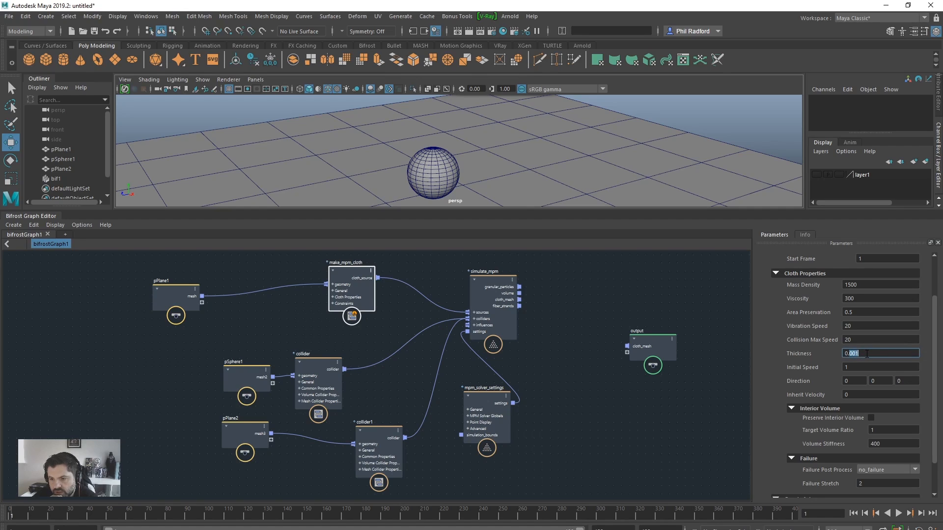
type("100")
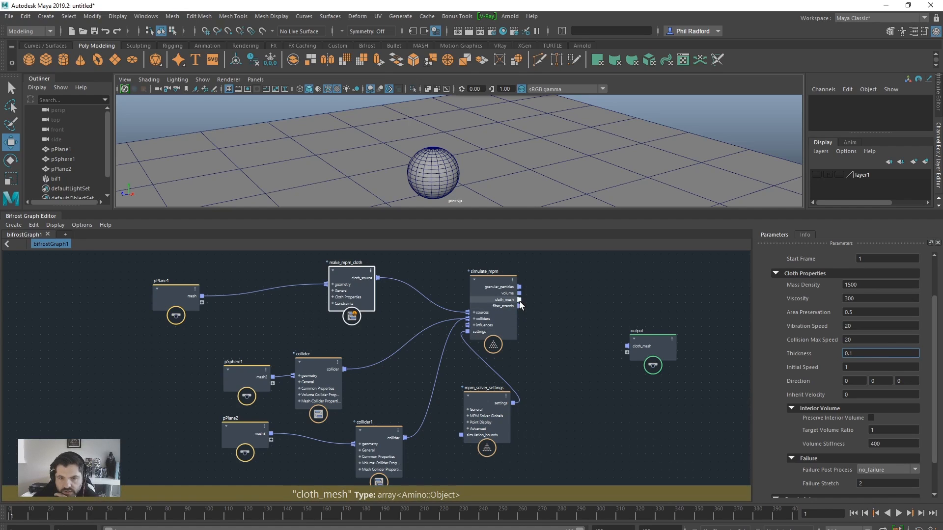
left_click_drag(519, 301, 626, 346)
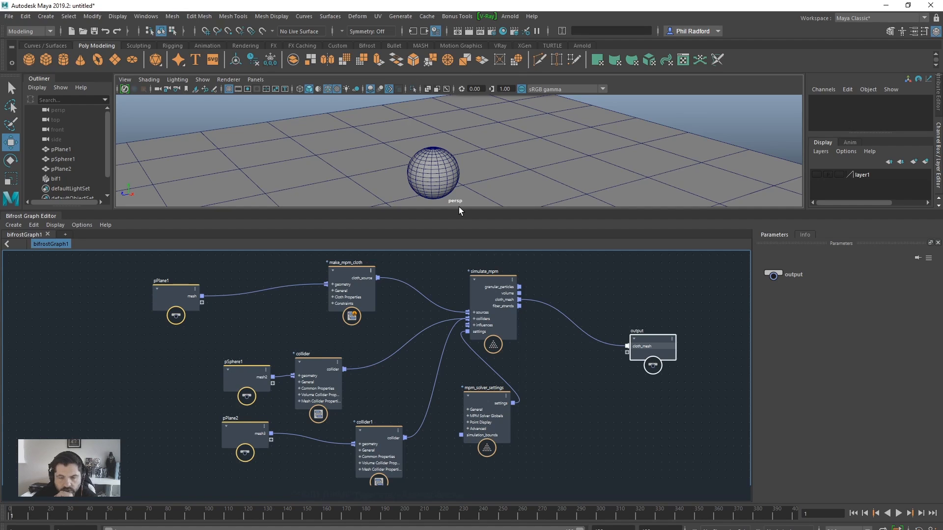
left_click_drag(459, 210, 476, 369)
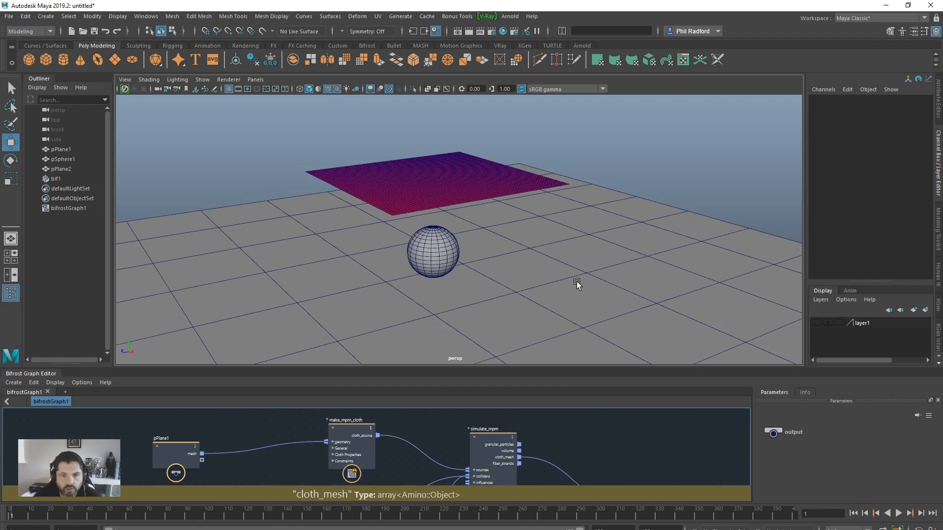
Step: Play the cloth simulation to around frame 88, stop it and return to the first frame
left_click(898, 513)
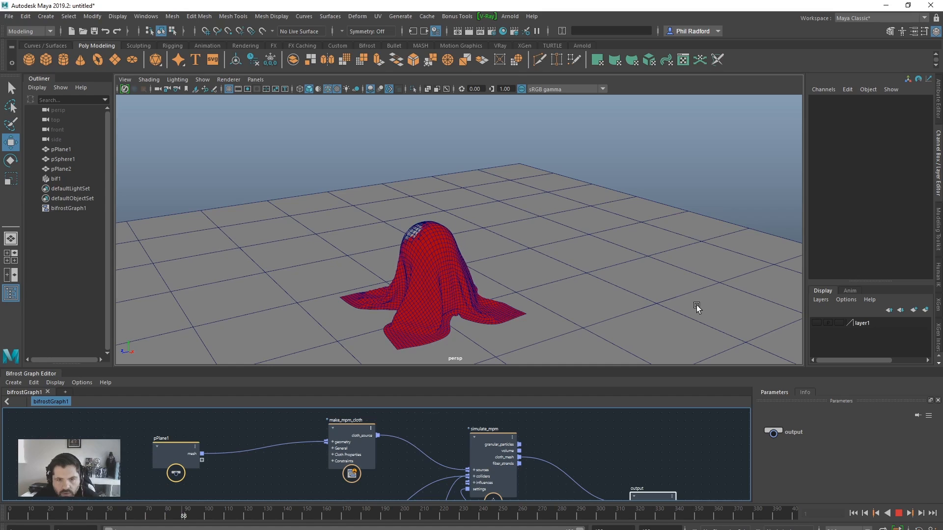
left_click(899, 514)
left_click(853, 514)
Step: Enlarge the graph editor, delete the cloth_mesh connection to the output node and set the cloth's Thickness to 2
left_click_drag(600, 369, 603, 219)
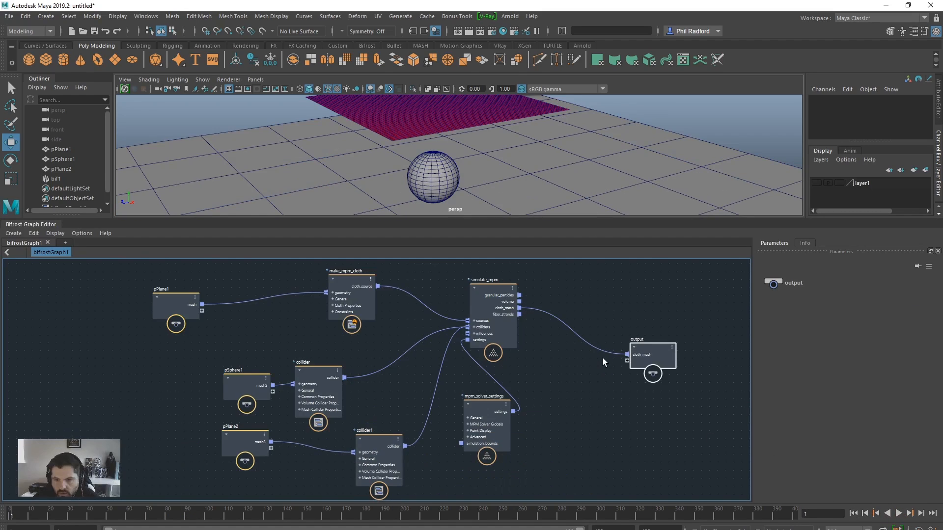
left_click(603, 353)
key("Delete")
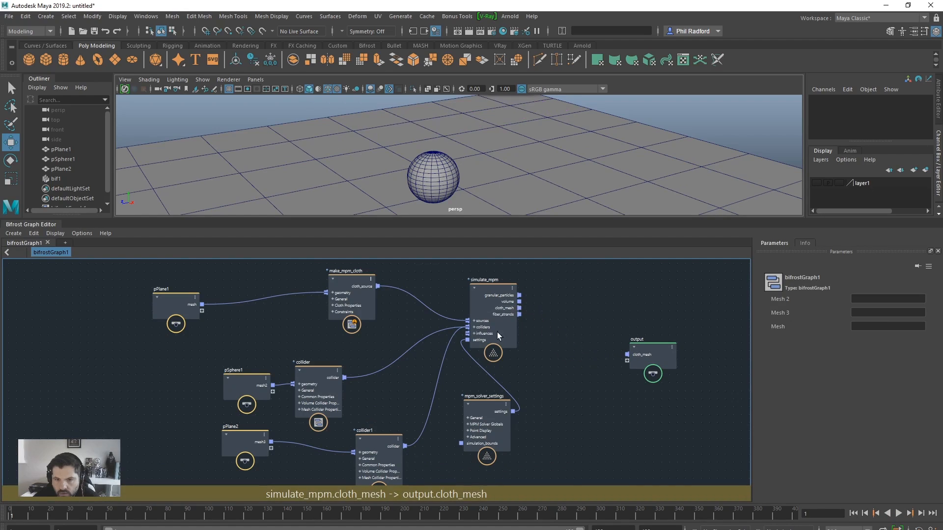
left_click(334, 279)
scroll(779, 379, "down", 1)
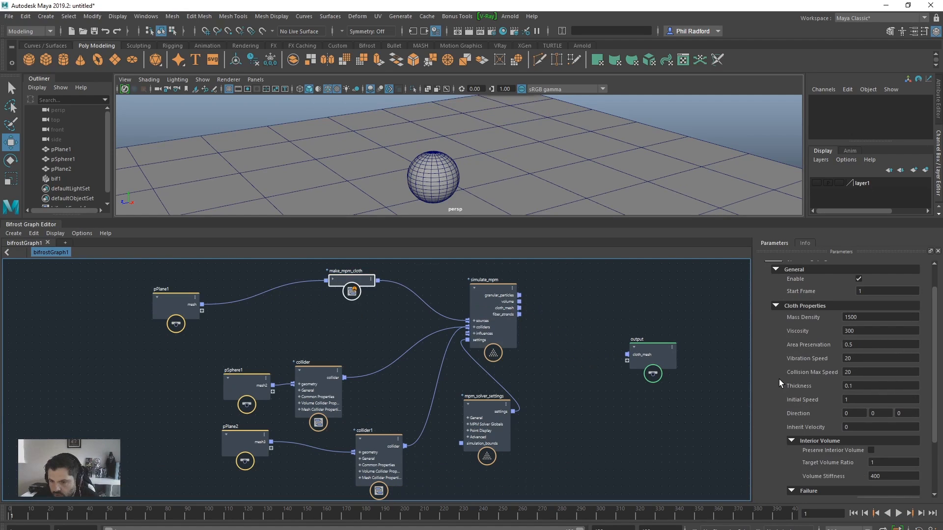
double_click(857, 385)
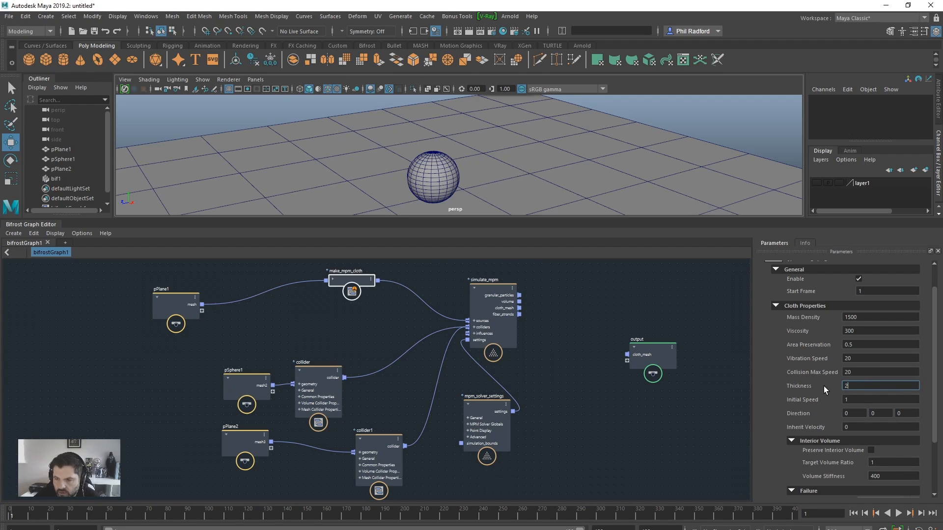
Step: Reconnect cloth_mesh to the output node and play the simulation to around frame 104, then rewind
left_click_drag(512, 216, 512, 285)
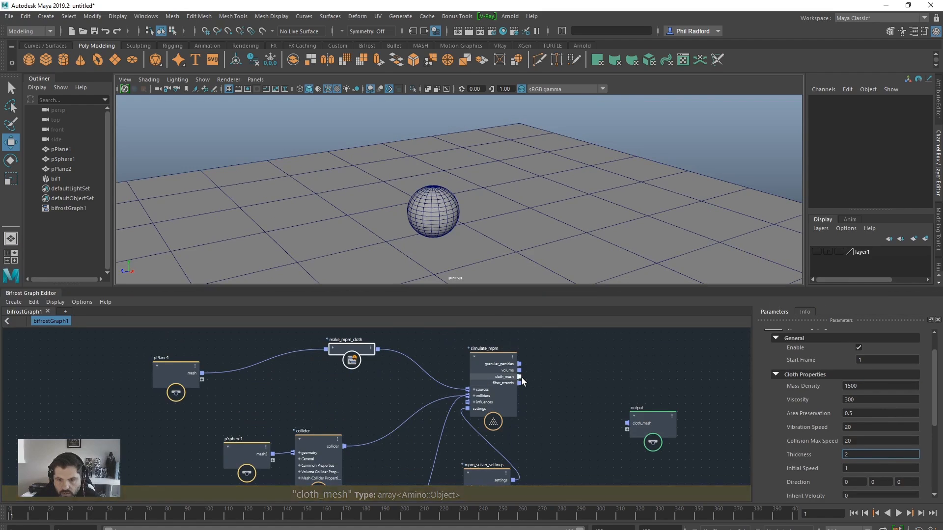
left_click_drag(519, 376, 627, 423)
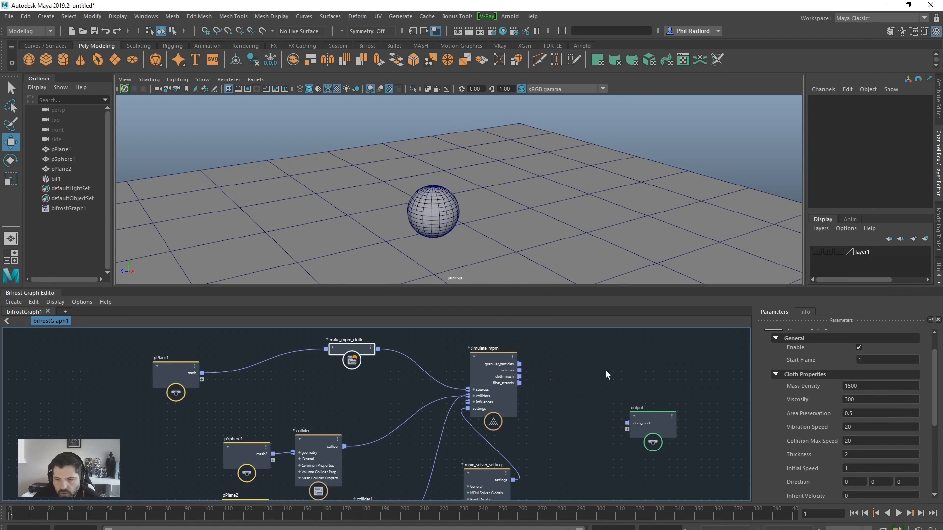
left_click_drag(520, 377, 629, 423)
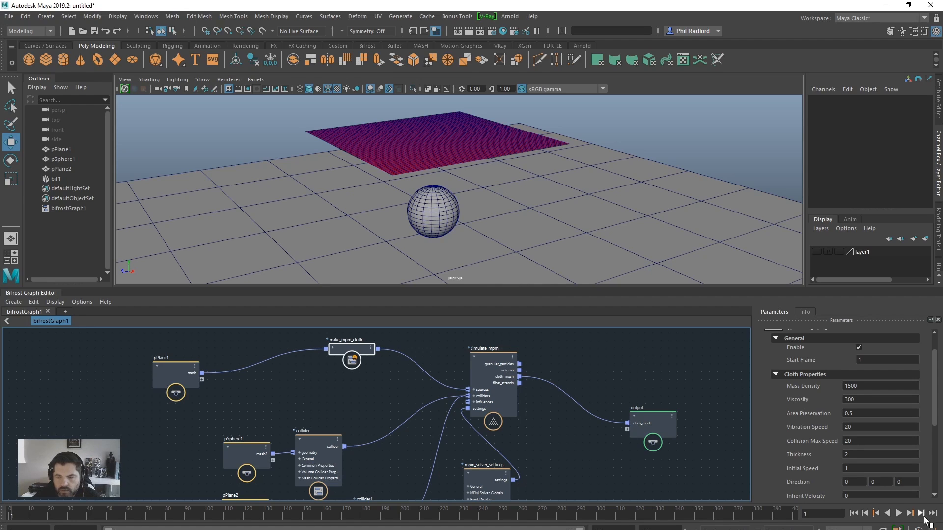
left_click(898, 513)
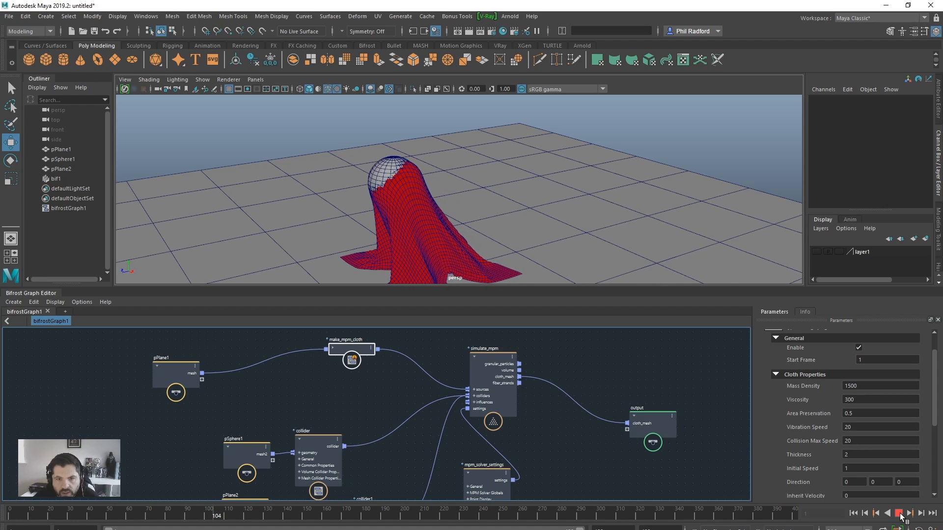
left_click(899, 513)
left_click(854, 514)
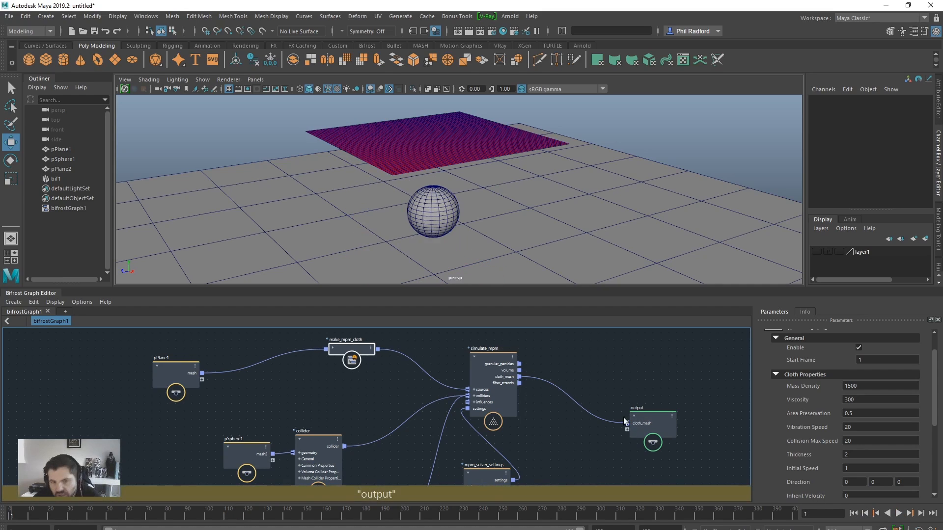
Step: Expand the make_mpm_cloth node, disconnect cloth_mesh from the output node and enlarge the graph editor with make_mpm_cloth selected
left_click(332, 347)
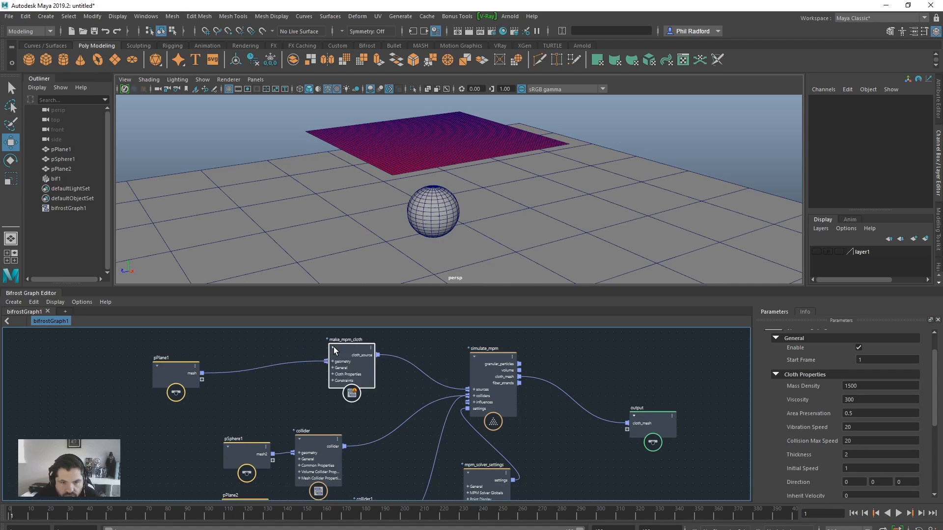
left_click_drag(619, 425, 592, 431)
left_click(350, 374)
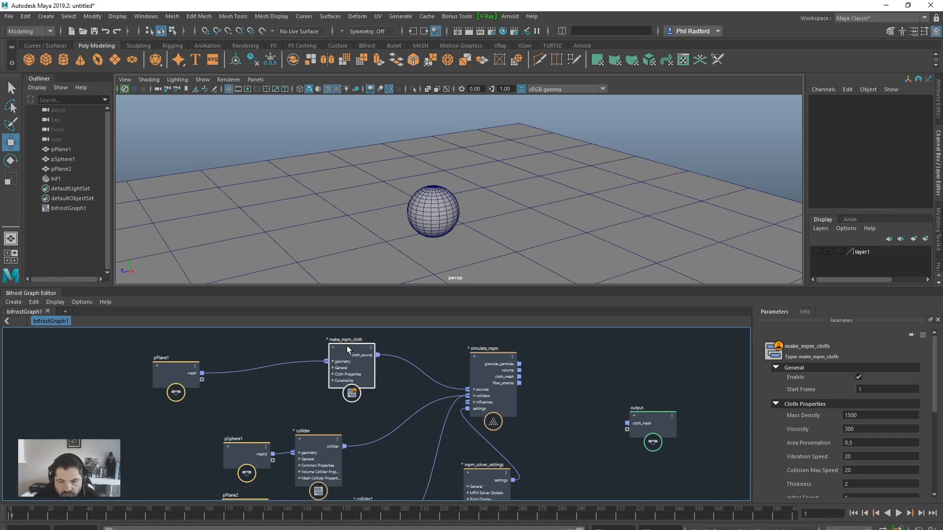
left_click_drag(648, 288, 648, 210)
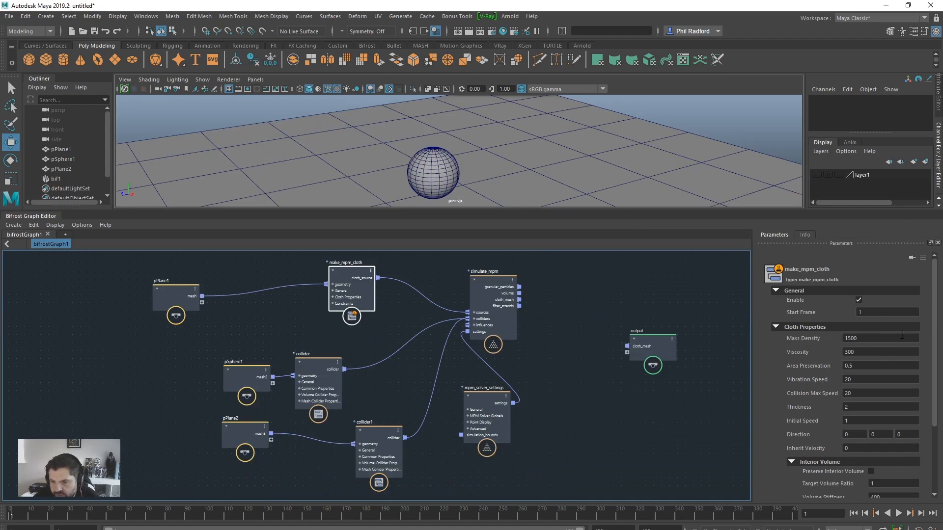
Step: Set the cloth's Failure Post Process to subdivide_and_split and open its Failure Stretch value for editing
left_click_drag(934, 320, 934, 383)
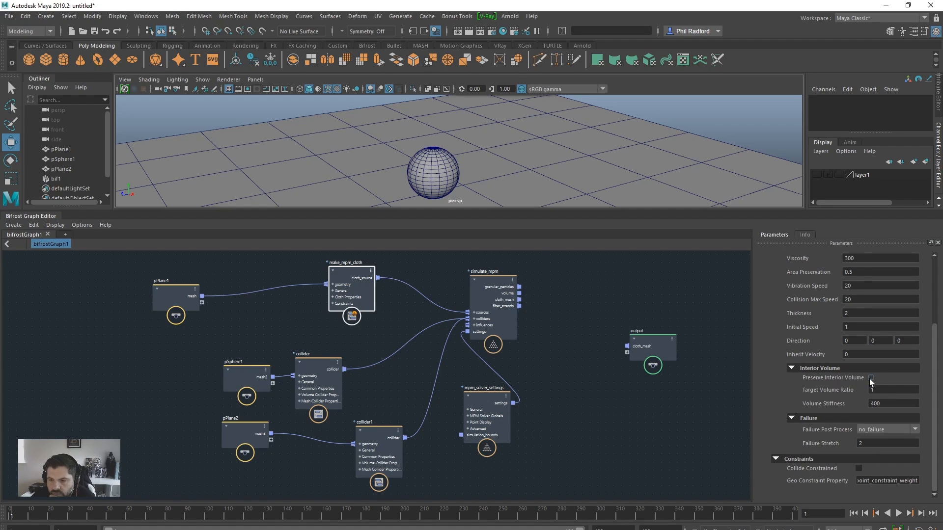
left_click(875, 429)
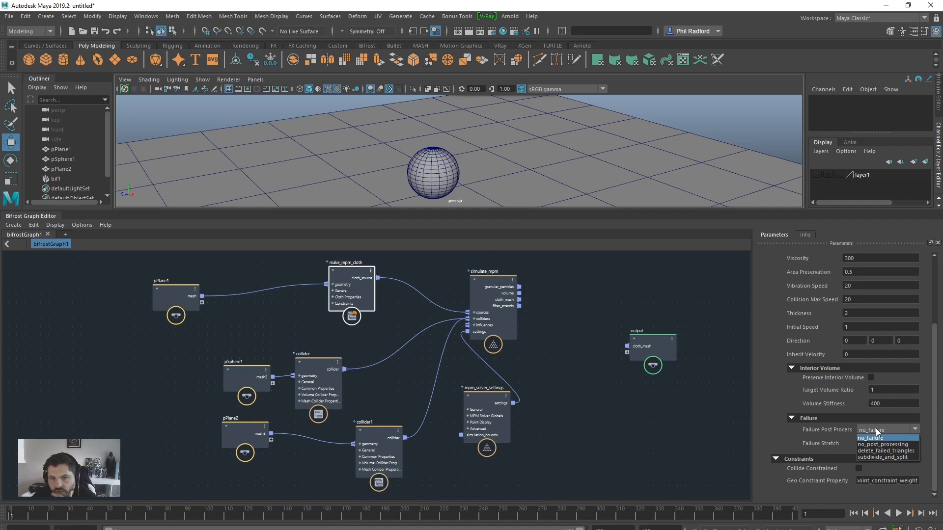
left_click(892, 456)
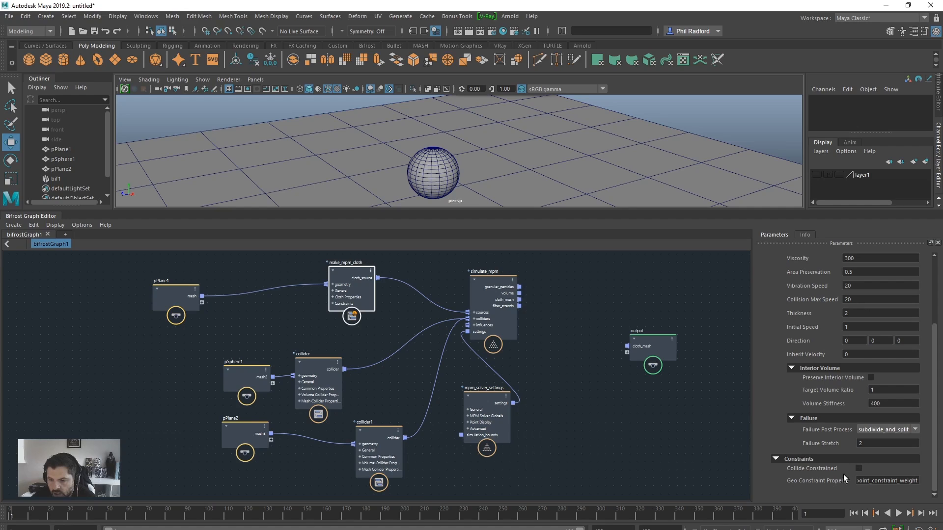
double_click(865, 444)
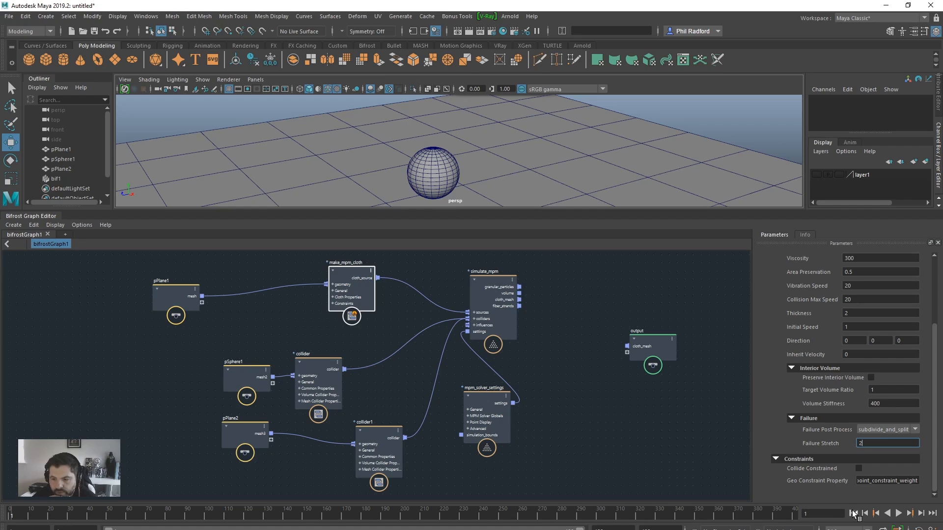
Step: Reconnect simulate_mpm's cloth_mesh to the output node and enlarge the viewport
left_click_drag(519, 300, 627, 346)
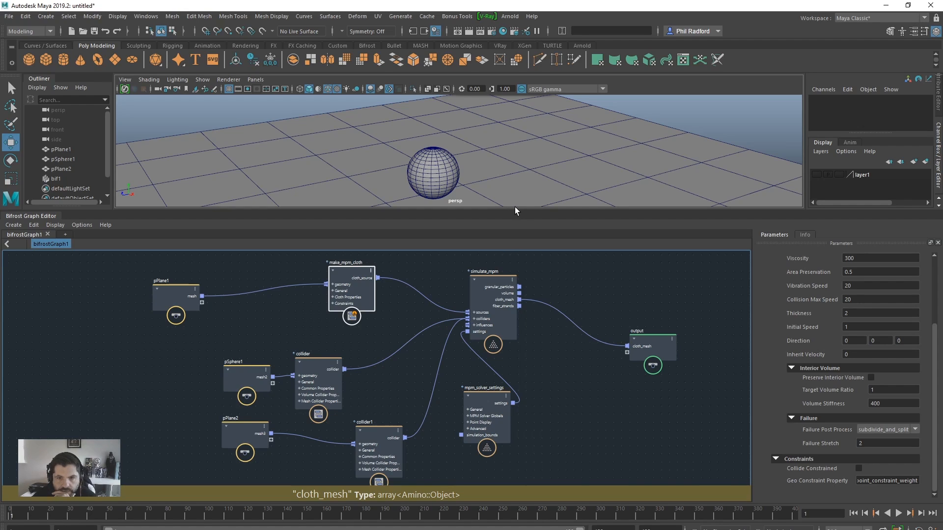
left_click_drag(516, 209, 513, 379)
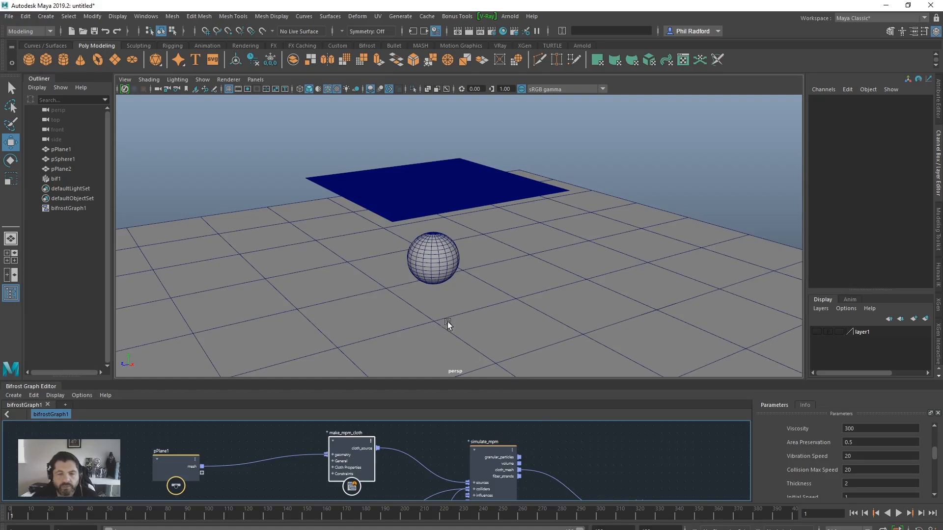
Step: Examine the cloth's subdivided mesh up close, then reframe the cloth and sphere in the perspective view
left_click_drag(275, 216, 284, 258, "alt")
right_click_drag(284, 258, 721, 259, "alt")
left_click_drag(316, 269, 547, 233, "alt")
right_click_drag(546, 234, 443, 237, "alt")
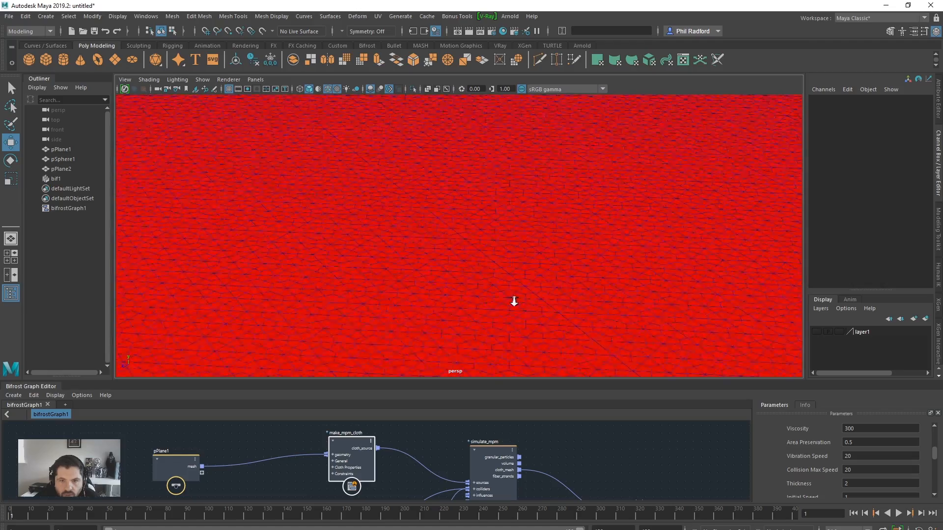
key("f")
right_click_drag(428, 273, 702, 274, "alt")
right_click_drag(531, 279, 446, 225, "alt")
left_click_drag(497, 206, 422, 211, "alt")
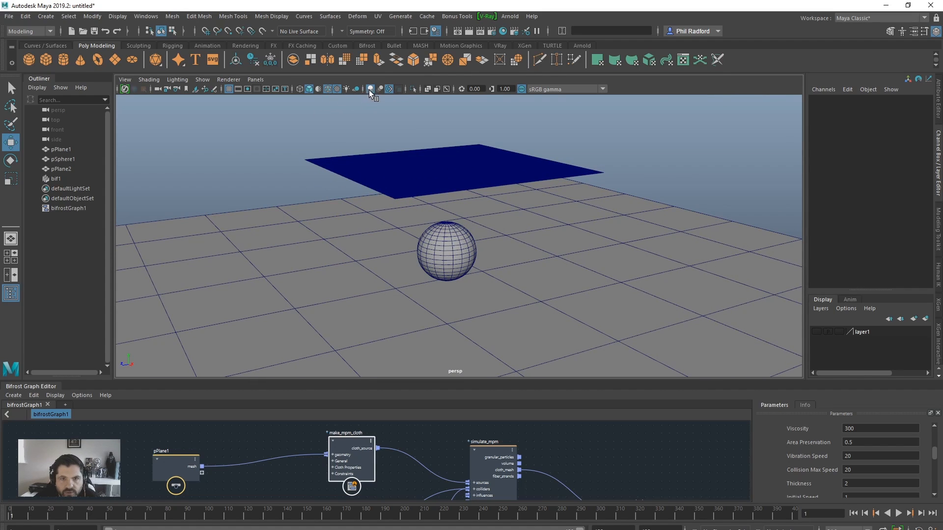
Step: Turn off wireframe on shaded objects and play the tearing cloth simulation past frame 90
left_click(326, 90)
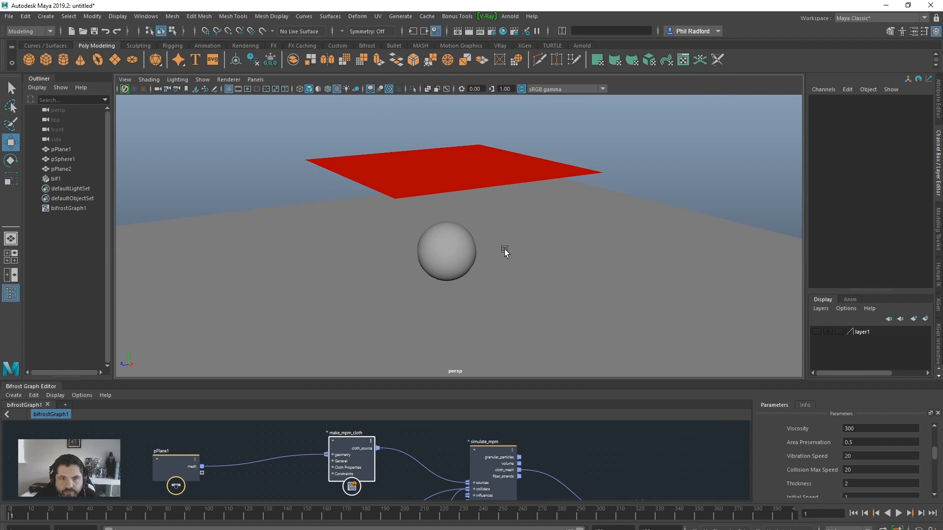
left_click(902, 514)
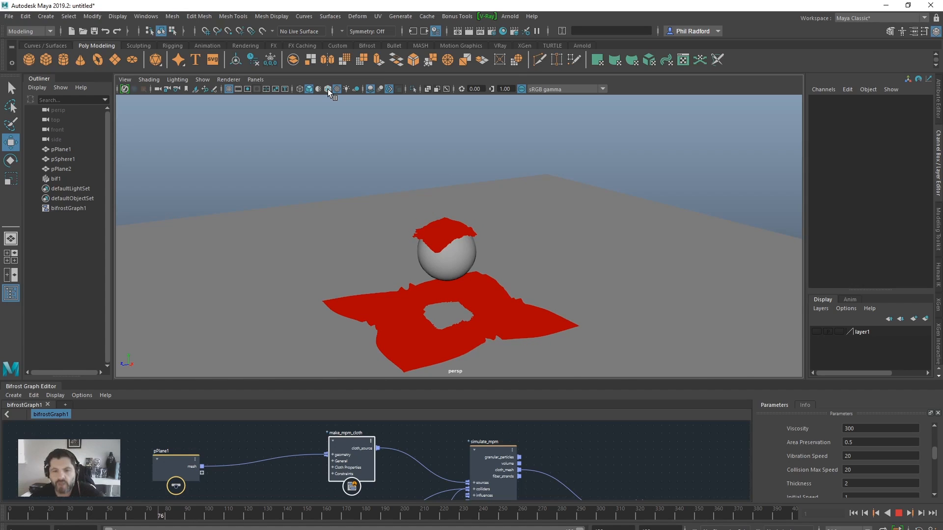
key("Escape")
left_click(898, 514)
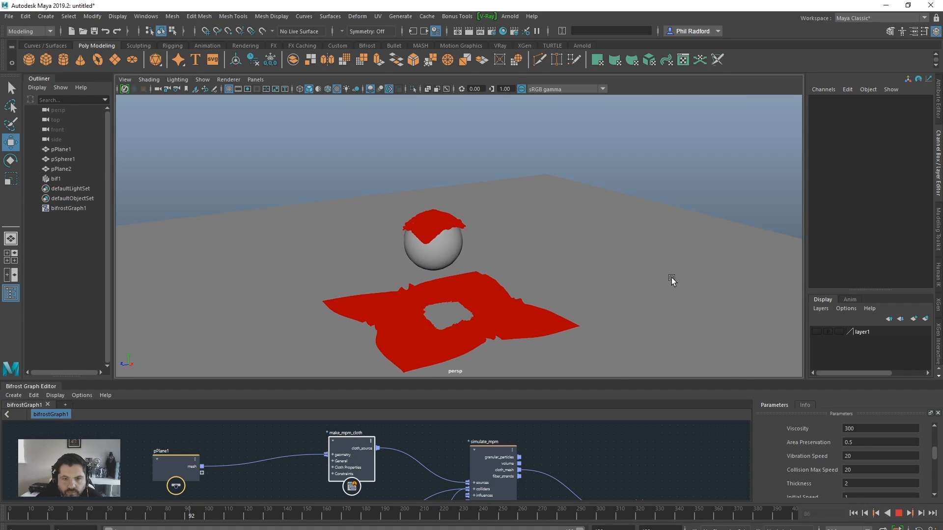
Step: Turn wireframe on shaded objects back on and stop the simulation playback at frame 178
left_click(327, 89)
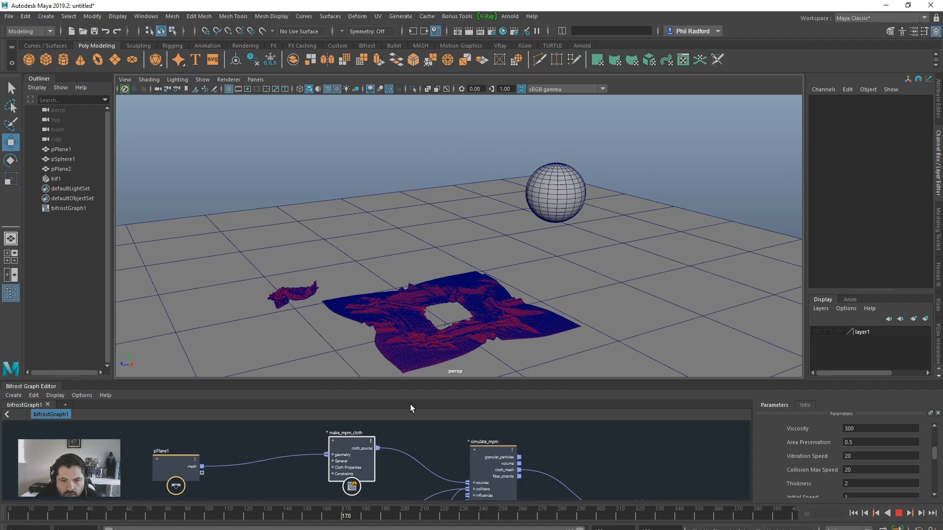
left_click(897, 513)
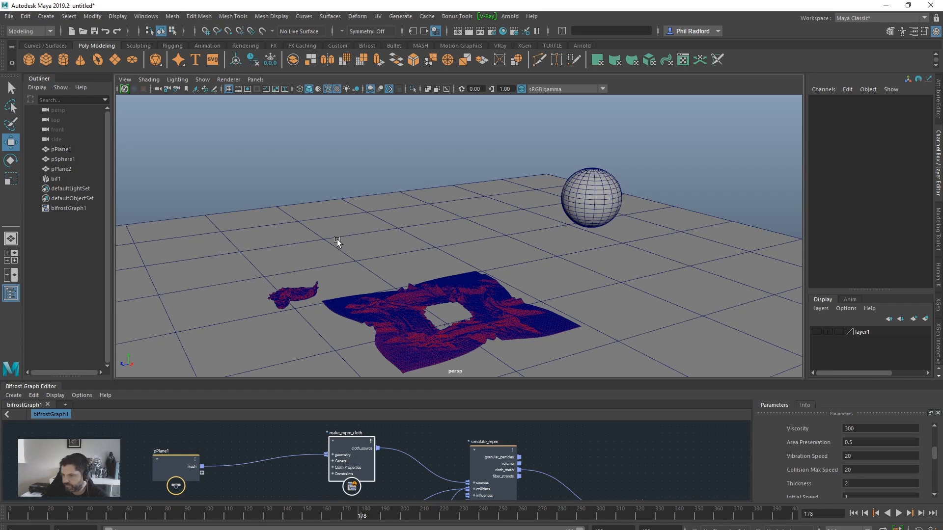
Step: Examine the torn cloth's mesh and the edges of its central hole up close and from several angles
left_click_drag(391, 245, 373, 288, "alt")
right_click_drag(372, 288, 633, 280, "alt")
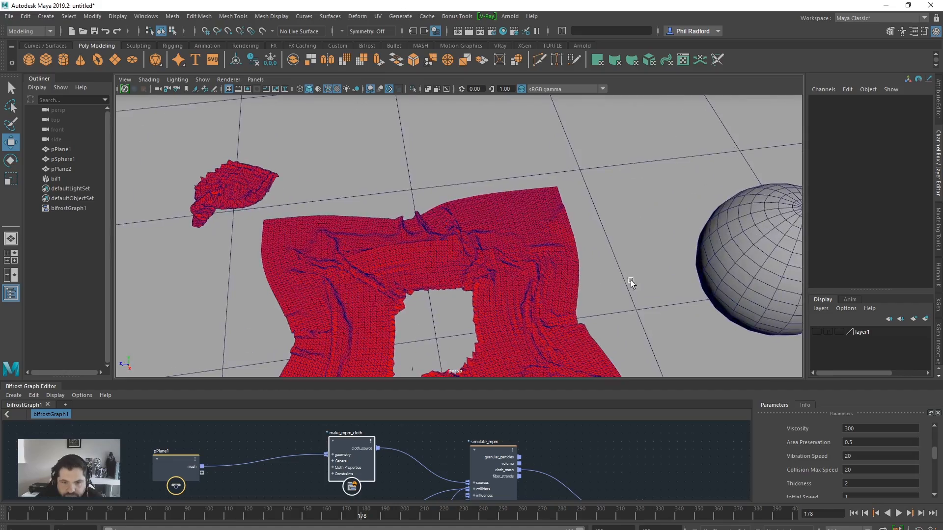
middle_click_drag(474, 352, 451, 232, "alt")
left_click_drag(450, 232, 529, 229, "alt")
middle_click_drag(343, 269, 673, 204, "alt")
left_click_drag(516, 281, 454, 265, "alt")
right_click_drag(454, 265, 532, 264, "alt")
middle_click_drag(532, 264, 339, 167, "alt")
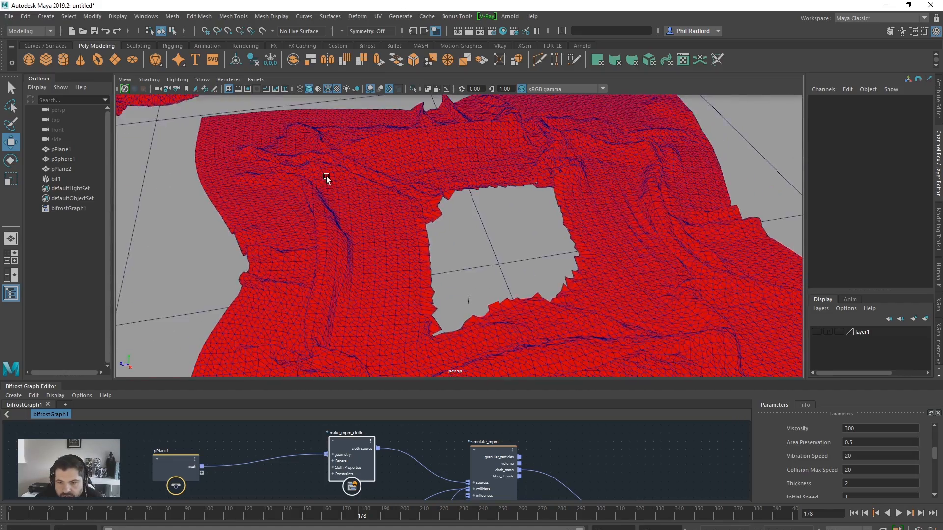
right_click_drag(326, 176, 467, 187, "alt")
left_click_drag(456, 231, 478, 235, "alt")
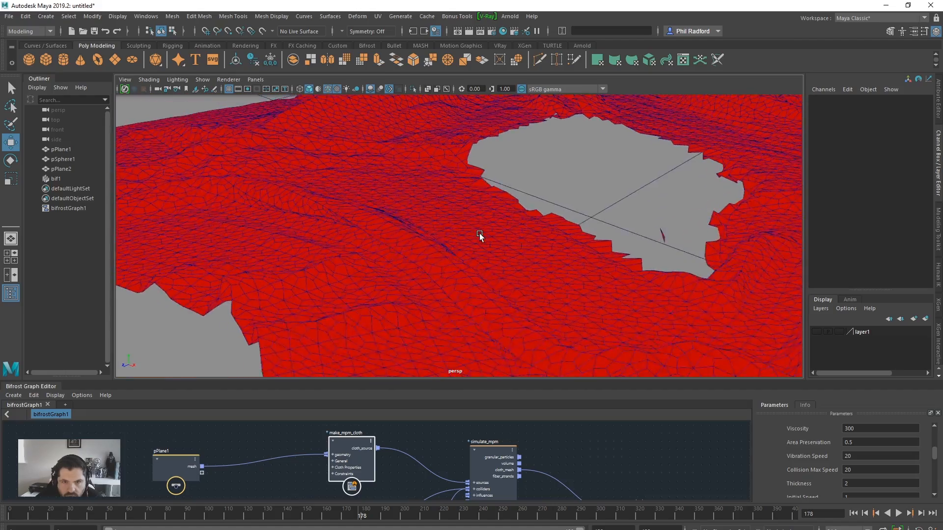
right_click_drag(477, 235, 107, 195, "alt")
mouse_move(410, 227)
left_mouse_down("alt")
mouse_move(497, 237)
mouse_move(402, 236)
left_mouse_up("alt")
right_click_drag(402, 236, 304, 223, "alt")
left_click_drag(488, 213, 444, 315, "alt")
right_click_drag(444, 316, 745, 255, "alt")
left_click_drag(745, 254, 499, 244, "alt")
right_click_drag(499, 244, 360, 235, "alt")
left_click_drag(442, 246, 381, 236, "alt")
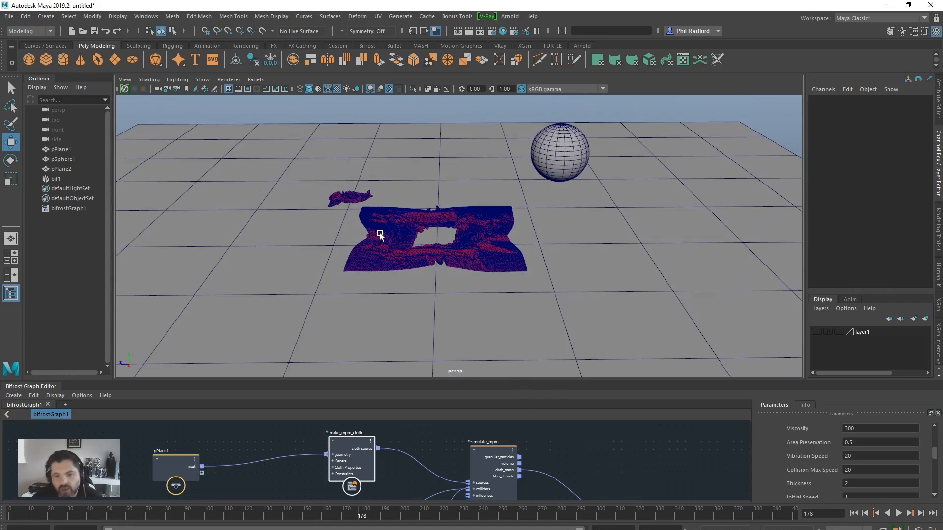
Step: Enlarge the graph editor and replay the cloth simulation from frame 1, stopping at frame 35
left_click_drag(516, 379, 519, 299)
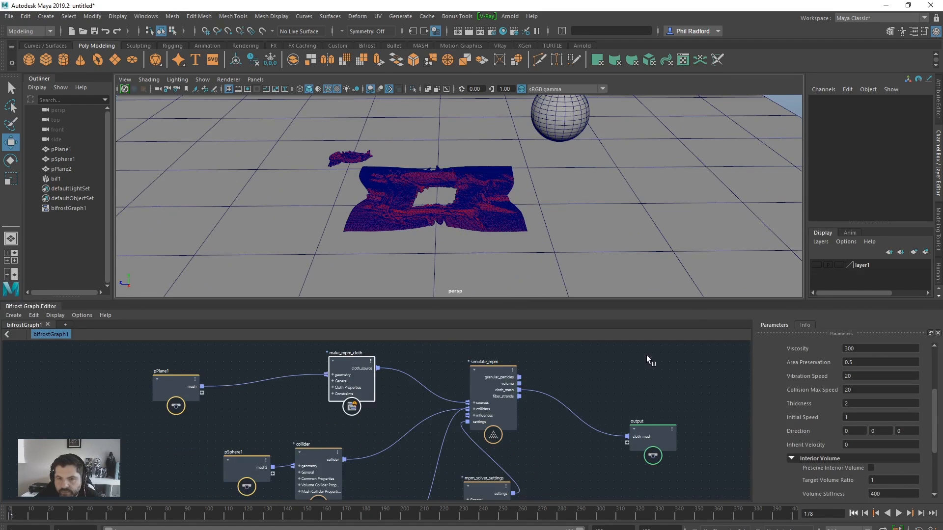
middle_click_drag(491, 168, 503, 212, "alt")
left_click_drag(503, 213, 641, 293, "alt")
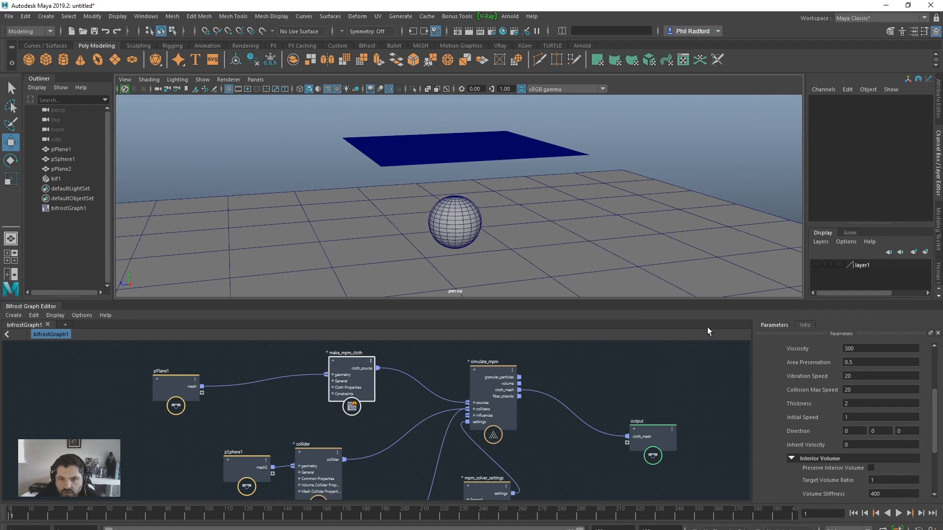
left_click(898, 514)
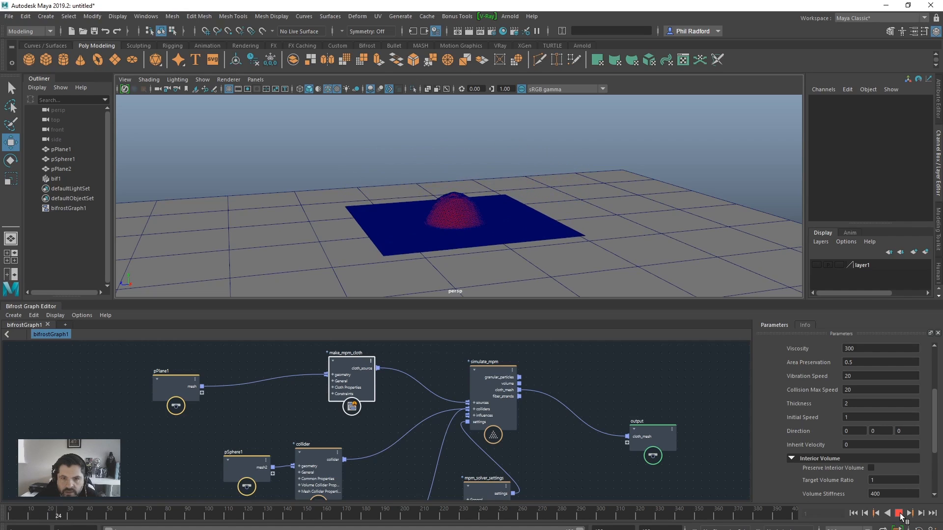
left_click(898, 513)
left_click(900, 515)
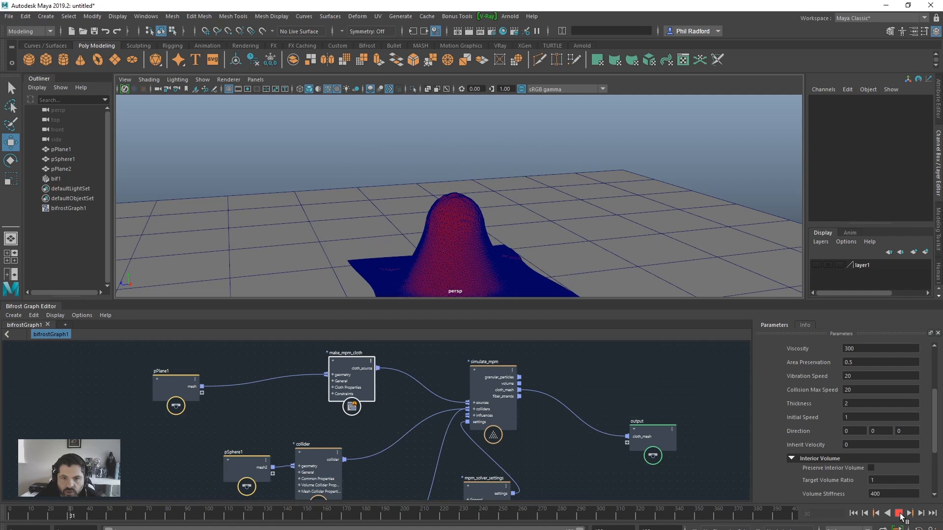
left_click(900, 516)
Step: Examine the tears opening in the cloth around the sphere from close up and several sides
left_click_drag(533, 250, 467, 244, "alt")
middle_click_drag(467, 244, 467, 205, "alt")
right_click_drag(467, 205, 686, 211, "alt")
middle_click_drag(451, 221, 554, 229, "alt")
right_click_drag(554, 230, 709, 230, "alt")
left_click_drag(640, 223, 511, 231, "alt")
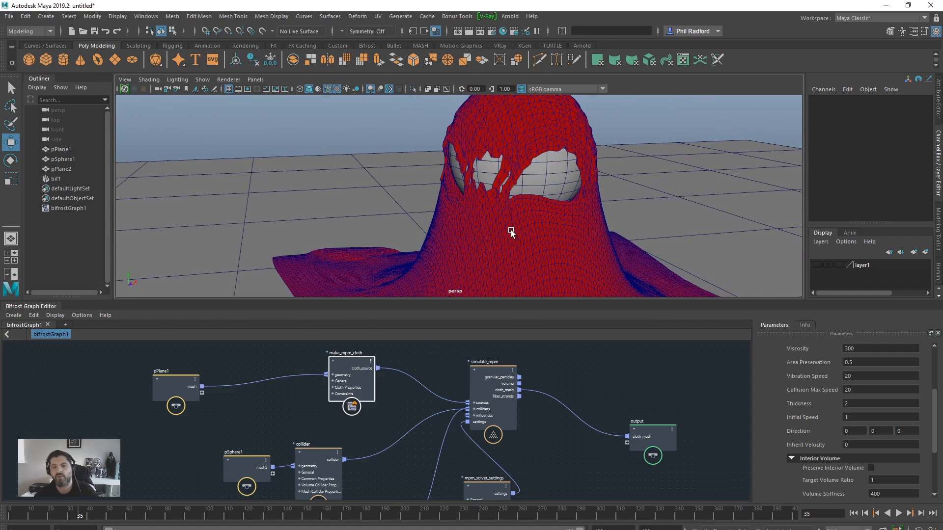
left_click_drag(511, 229, 724, 211, "alt")
right_click_drag(724, 211, 535, 206, "alt")
left_click_drag(535, 206, 564, 202, "alt")
Step: Create an Arnold area light, scale it to about 5.96 and place it beside the cloth at about Y -1.7, Z 9.9
left_click(505, 20)
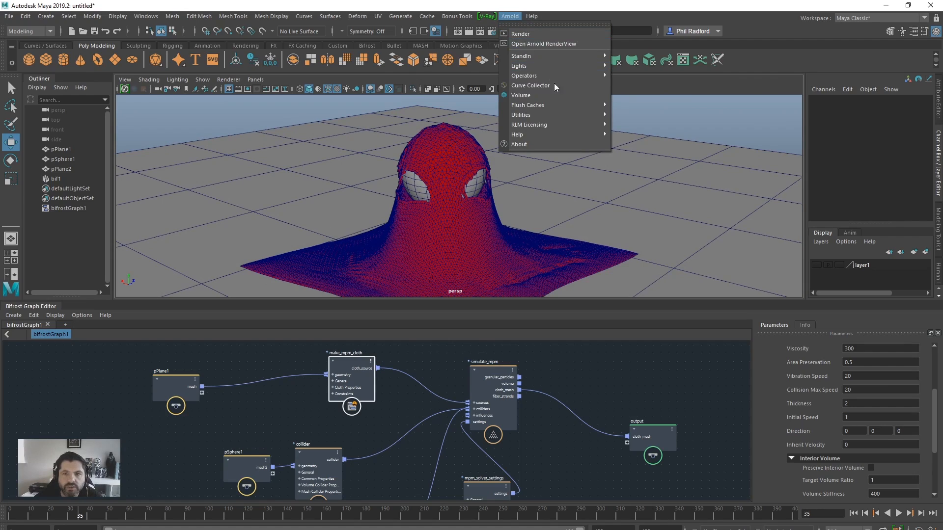
mouse_move(561, 66)
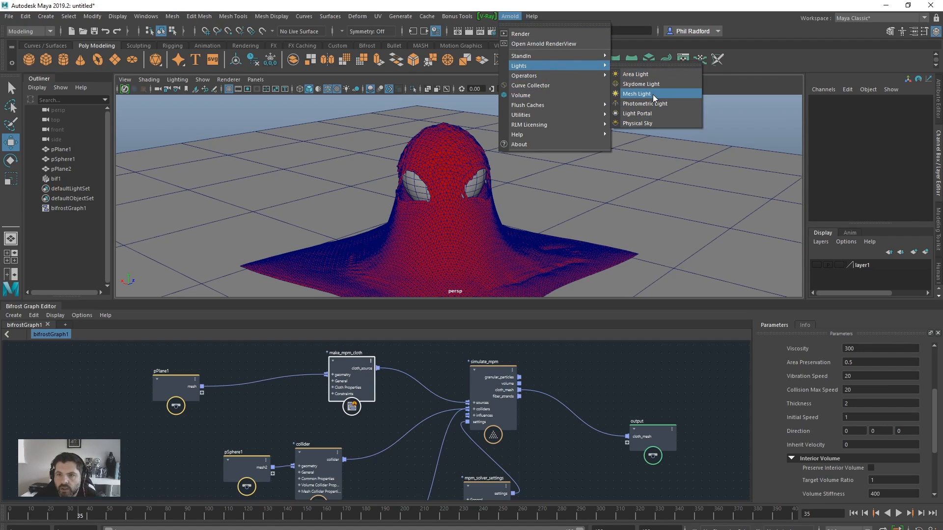
left_click(654, 77)
right_click_drag(496, 202, 370, 206, "alt")
key("r")
left_click_drag(450, 140, 618, 131)
key("w")
left_click_drag(472, 137, 499, 160)
left_click_drag(623, 116, 443, 198)
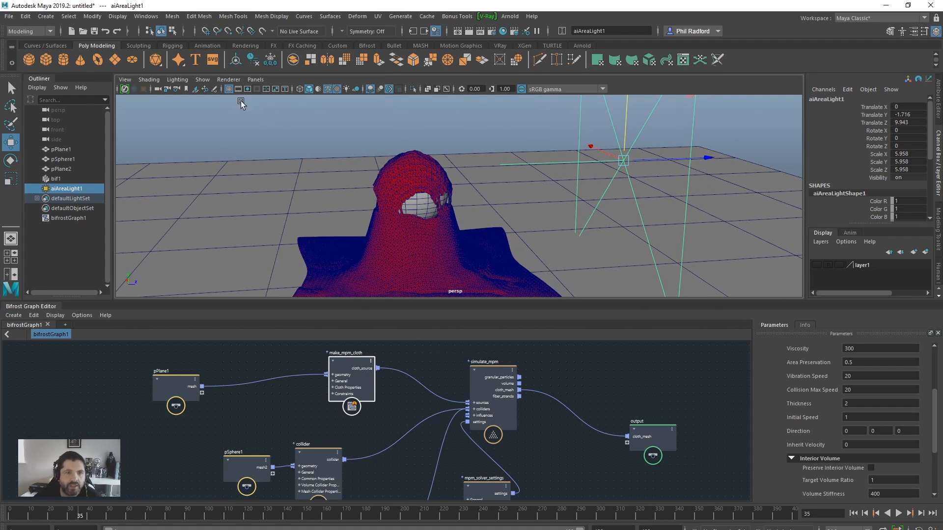
Step: Switch the perspective view's renderer to Arnold and start the interactive render
left_click(228, 81)
left_click(236, 117)
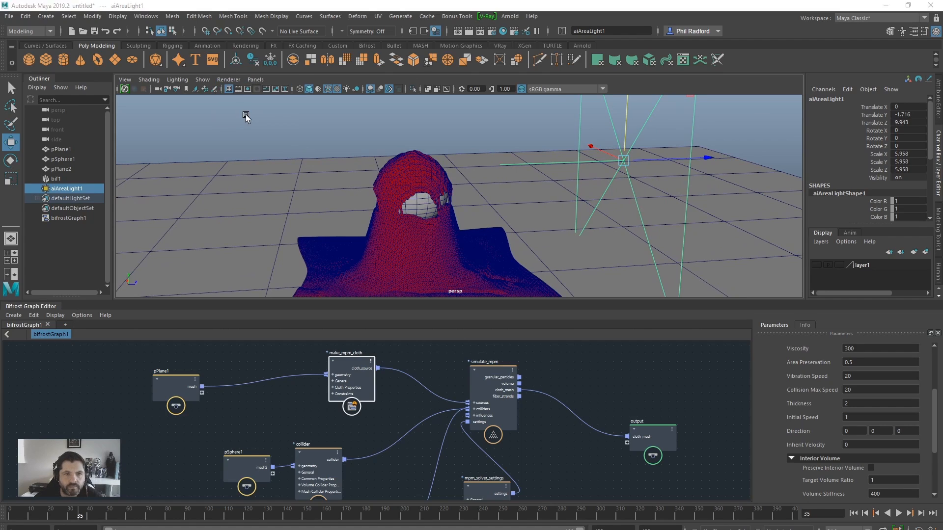
left_click(222, 116)
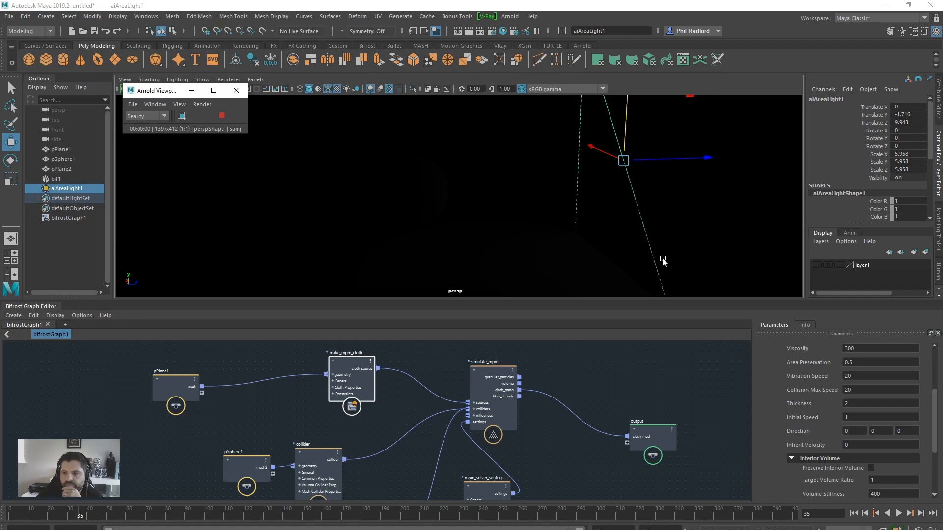
Step: Set the area light's intensity to 50 in its Arnold Area Light attributes
left_click(938, 96)
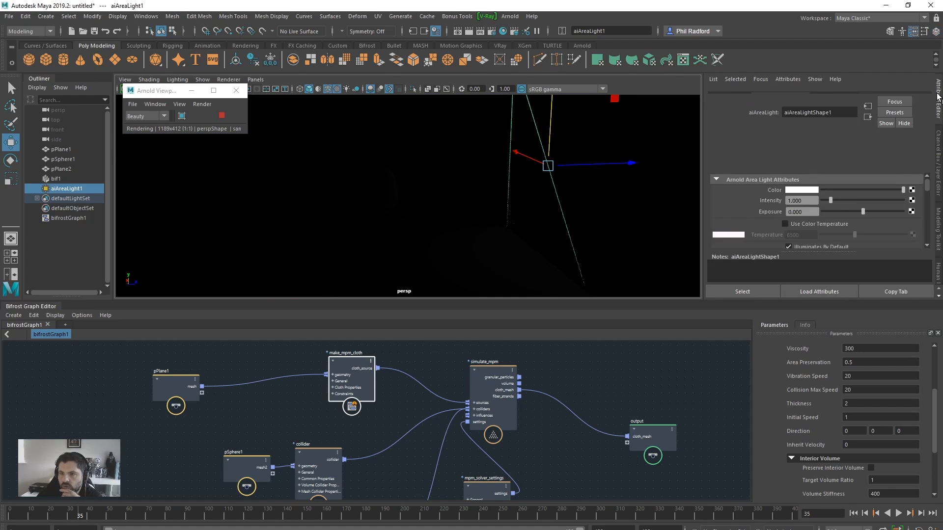
left_click_drag(831, 209, 903, 210)
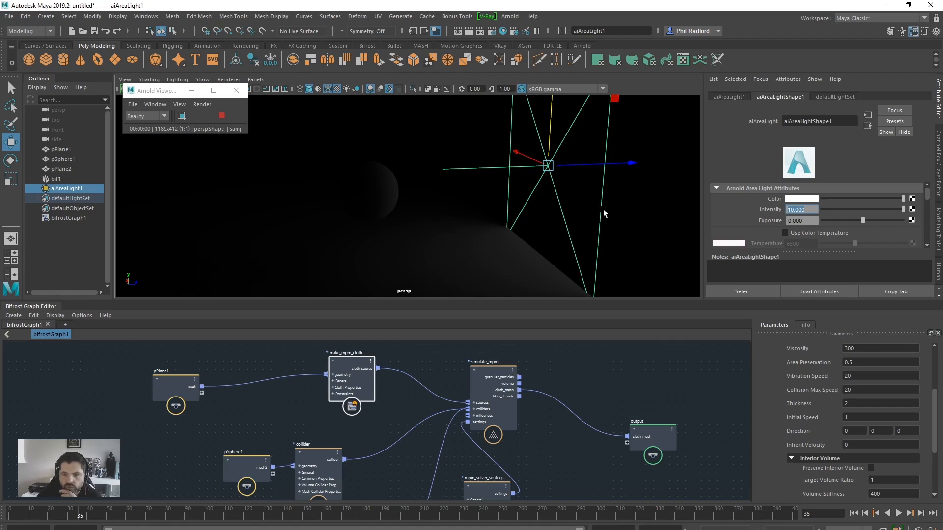
type("50")
key("Return")
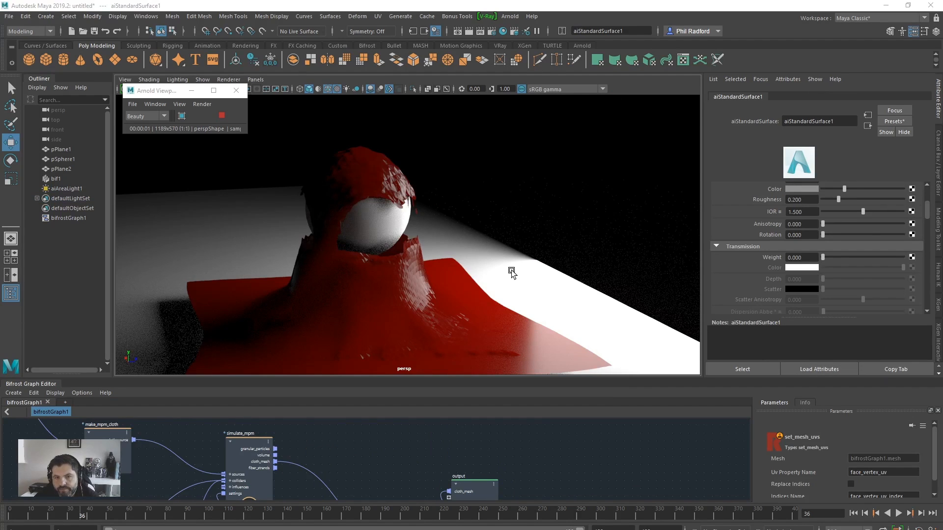
Step: Stop the Arnold viewport render of the red cloth and enlarge the Bifrost graph editor
left_click_drag(511, 271, 510, 297, "alt")
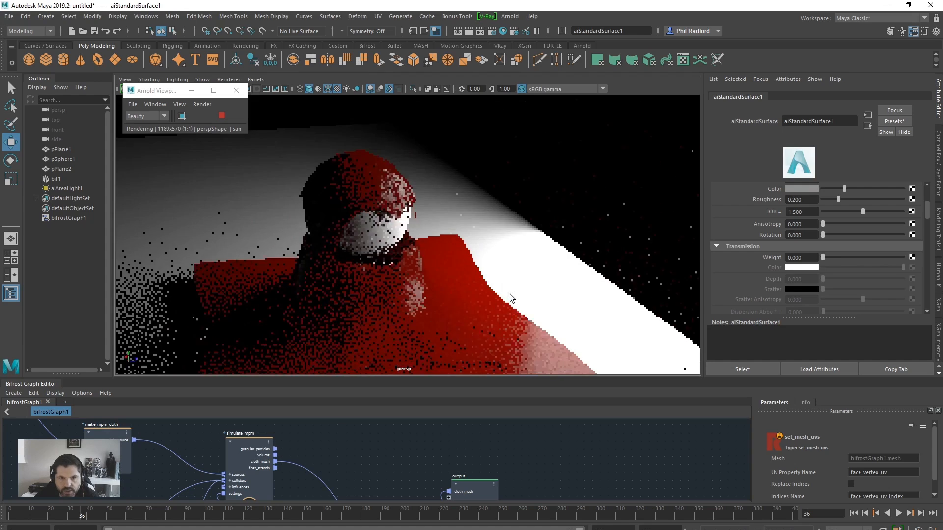
left_click(222, 115)
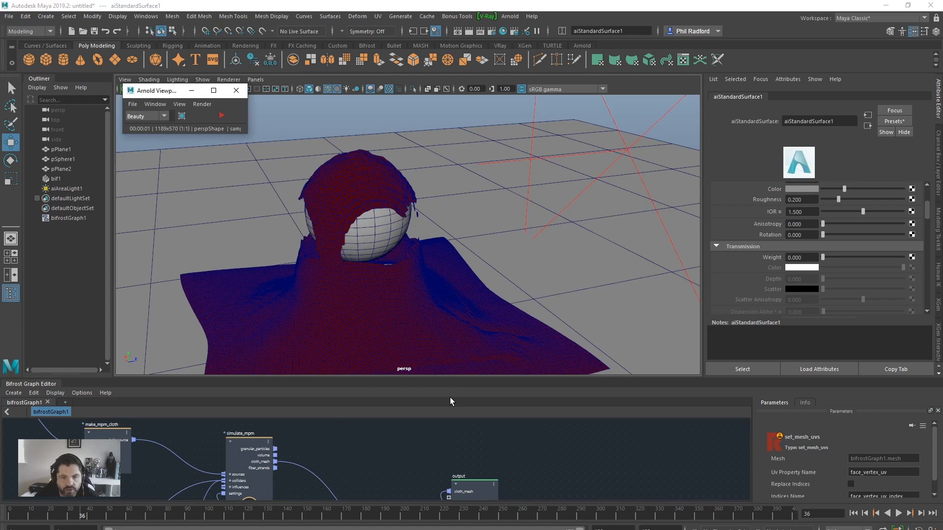
left_click_drag(449, 376, 449, 240)
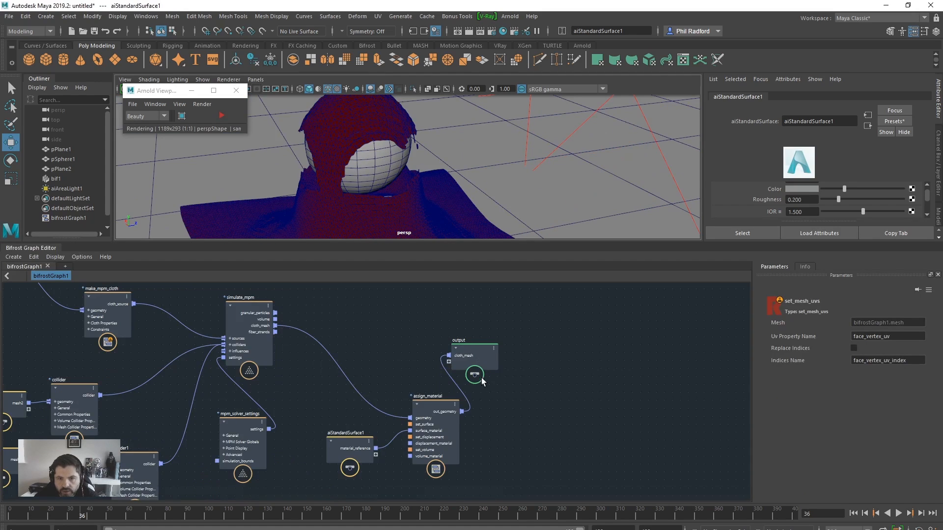
Step: Examine how set_mesh_uvs passes pPlane1's mesh and uv_coordinates into make_mpm_cloth and on to simulate_mpm
middle_click_drag(449, 358, 800, 384, "alt")
middle_click_drag(305, 374, 411, 434, "alt")
right_click_drag(412, 434, 461, 432, "alt")
middle_click_drag(412, 395, 394, 455, "alt")
left_click_drag(444, 339, 423, 338)
right_click_drag(519, 392, 488, 403, "alt")
middle_click_drag(499, 413, 452, 377, "alt")
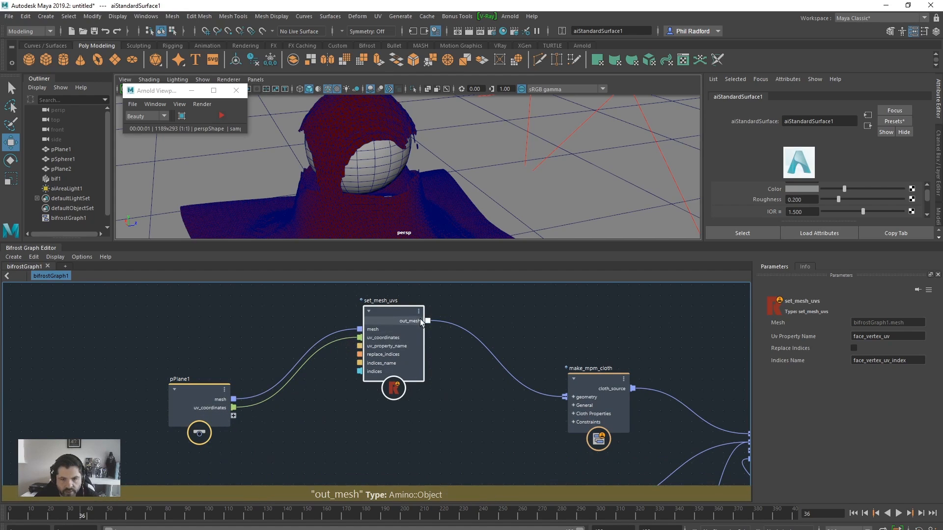
middle_click_drag(647, 432, 447, 422)
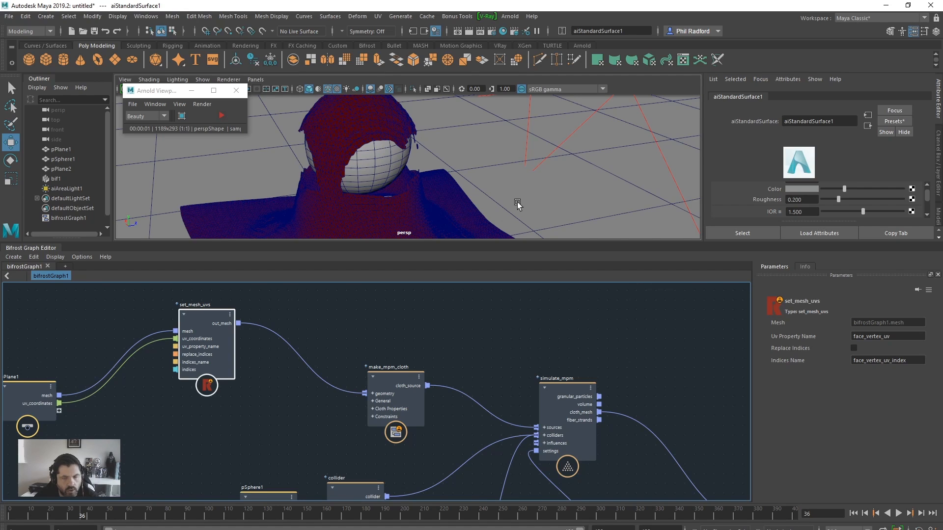
Step: Run the Arnold viewport render again, view the cloth from another angle, and stop the render
left_click(221, 115)
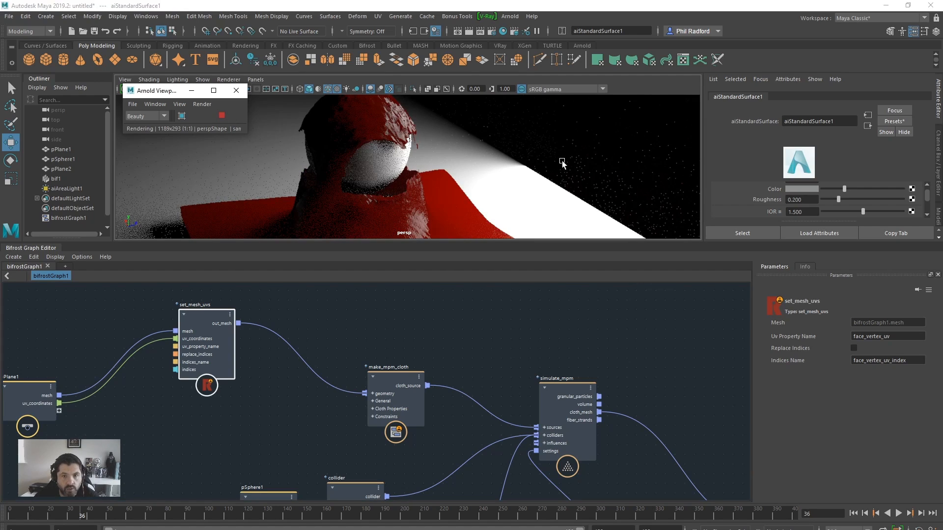
middle_click_drag(459, 234, 461, 189, "alt")
left_click_drag(470, 189, 230, 157, "alt")
left_click(222, 115)
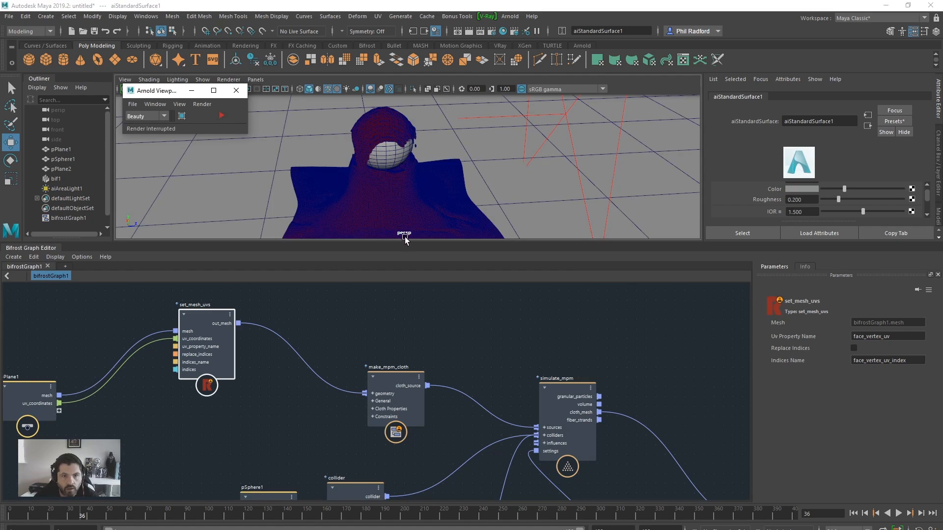
Step: Undock the Bifrost Graph Editor into its own window and maximize it
left_click_drag(43, 249, 99, 112)
mouse_move(45, 1)
left_mouse_down()
mouse_move(10, 2)
mouse_move(56, 2)
mouse_move(36, 4)
left_mouse_up()
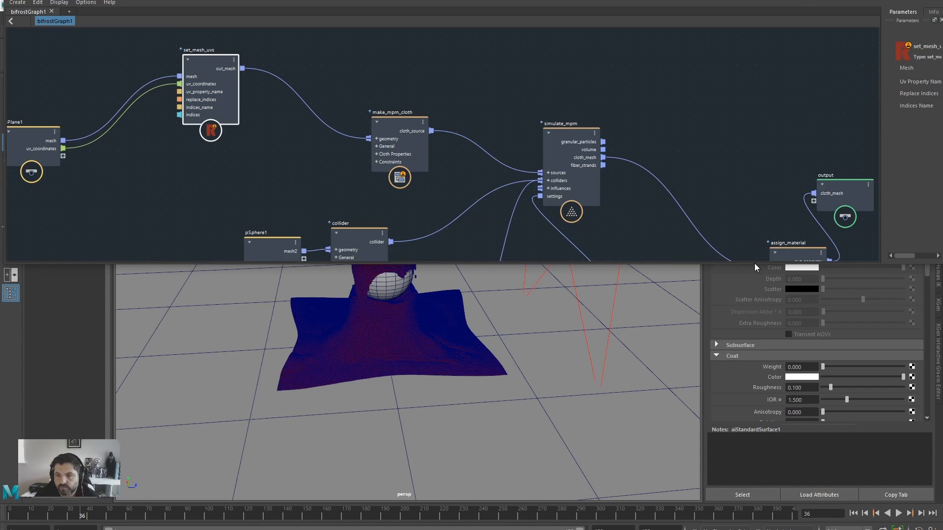
left_click_drag(754, 265, 776, 337)
left_click(907, 6)
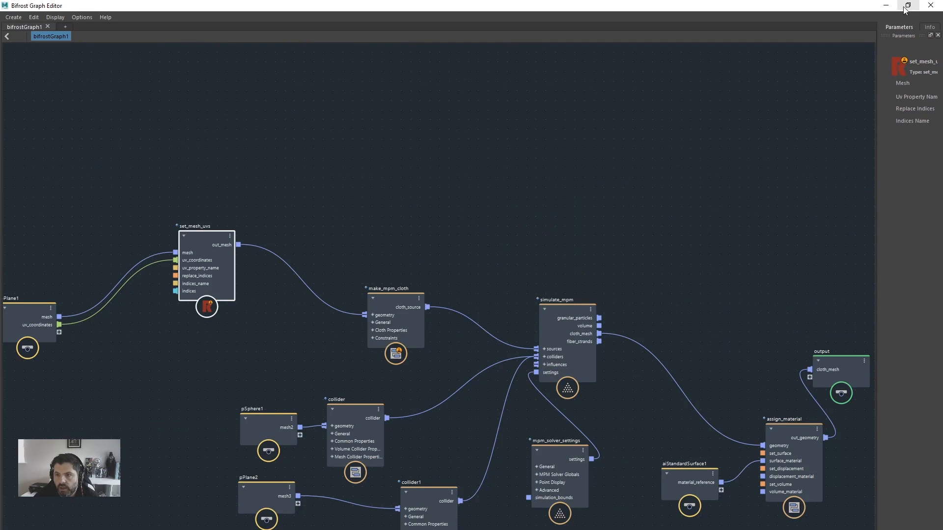
Step: Select all nodes in bifrostGraph1 and arrange them with the automatic layout
key("a")
left_click_drag(841, 132, 93, 528)
key("l")
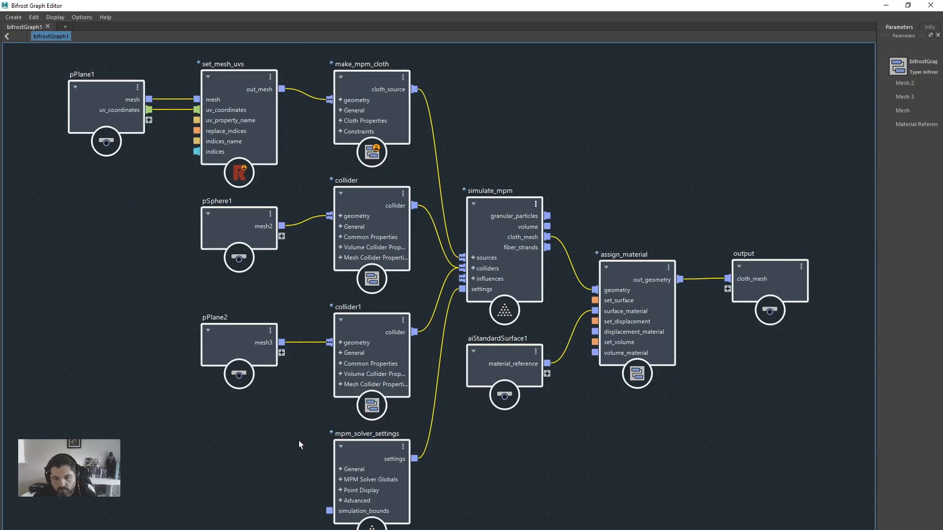